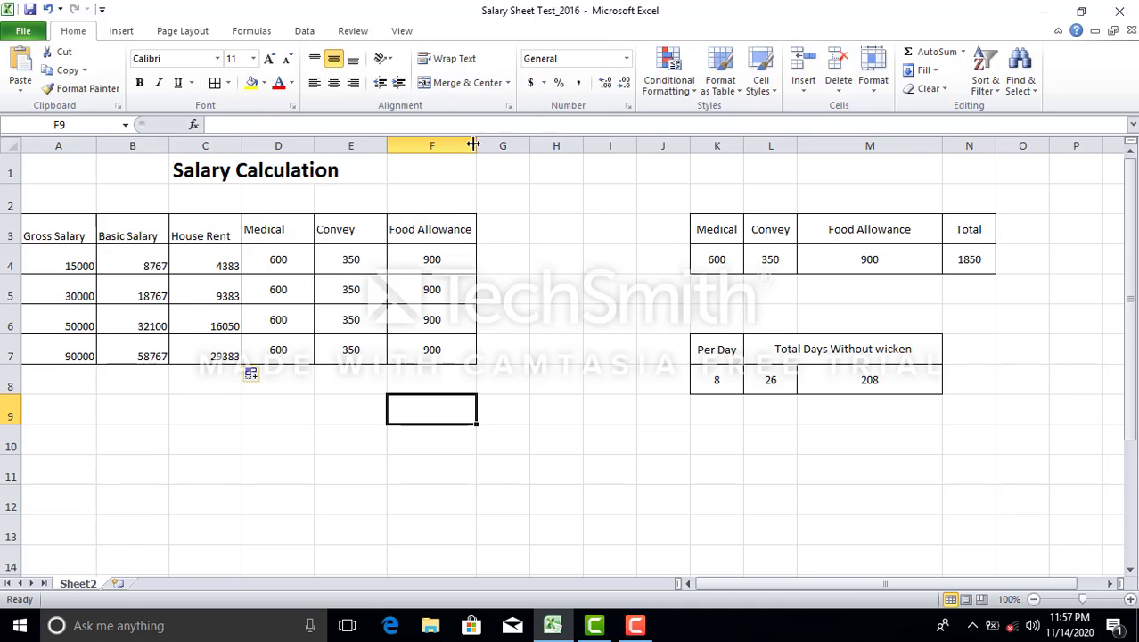
# Insert a blank column before column J and widen column F slightly around its Food Allowance heading
pyautogui.moveTo(473, 144); pyautogui.dragTo(472, 145)
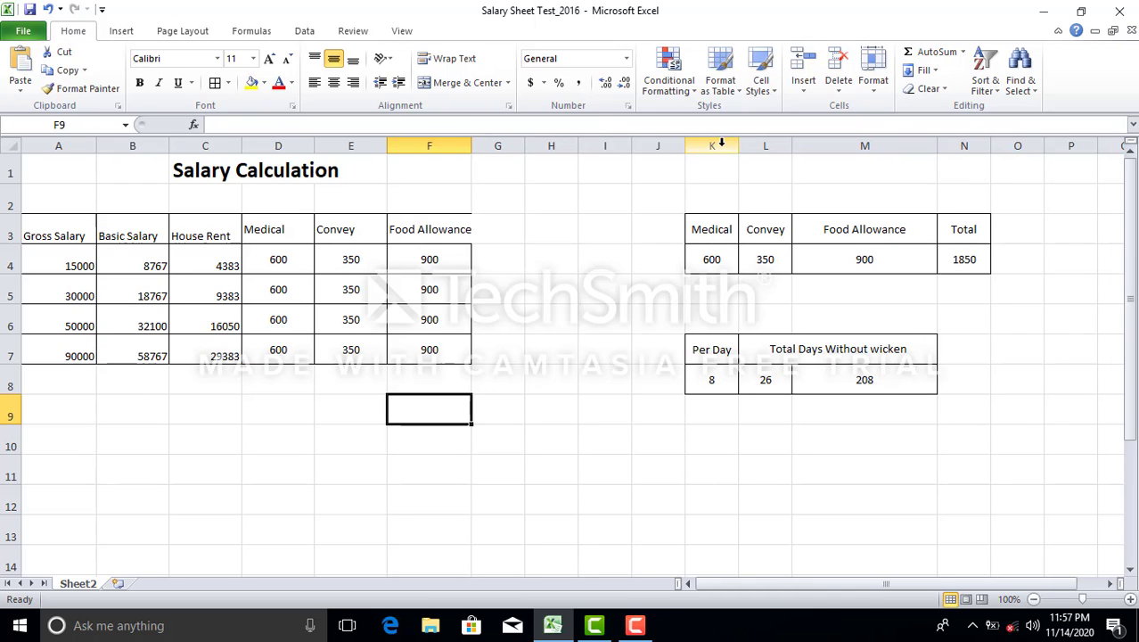
pyautogui.click(722, 142)
pyautogui.rightClick(660, 145)
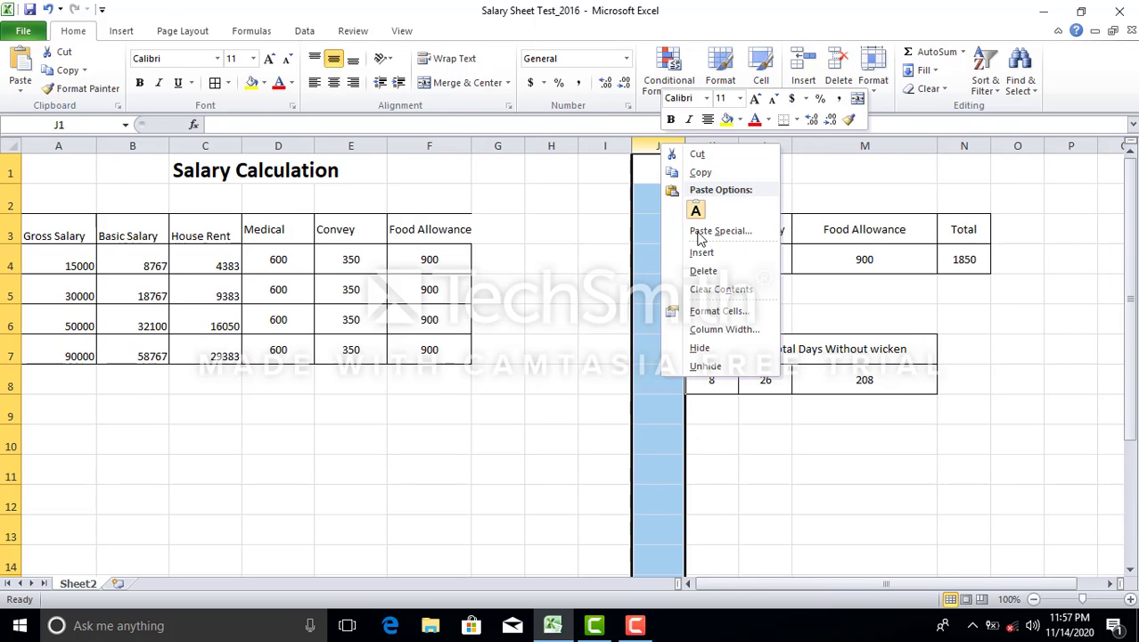
pyautogui.click(701, 252)
pyautogui.click(615, 312)
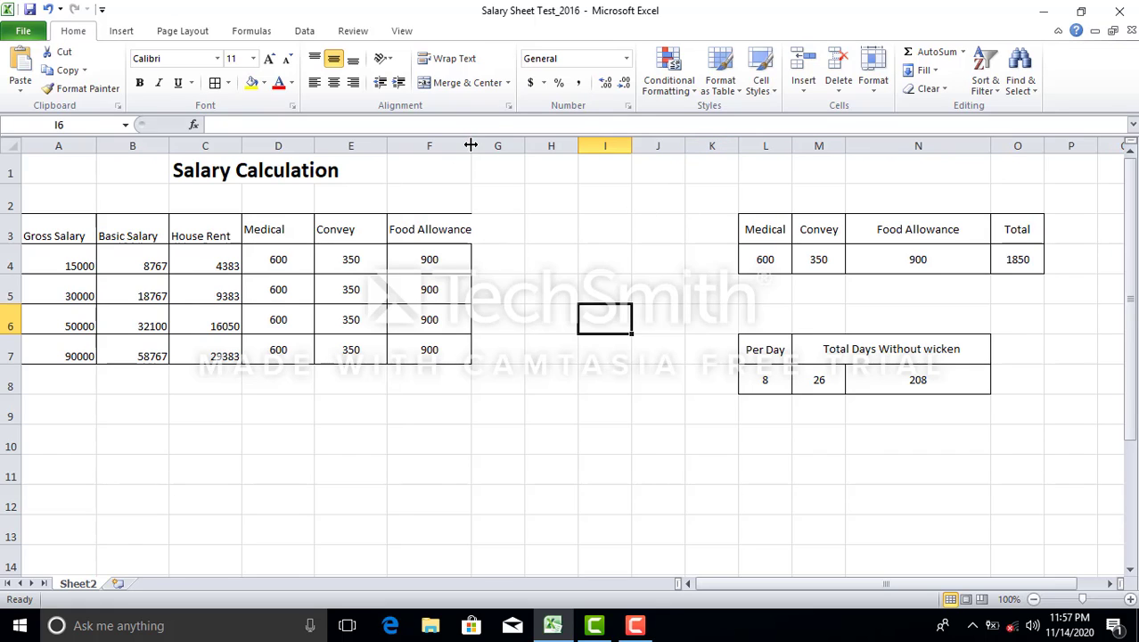
pyautogui.moveTo(471, 145); pyautogui.dragTo(478, 146)
# Enter the heading O.T Hrs in cell G3, beside Food Allowance
pyautogui.click(598, 239)
pyautogui.click(510, 230)
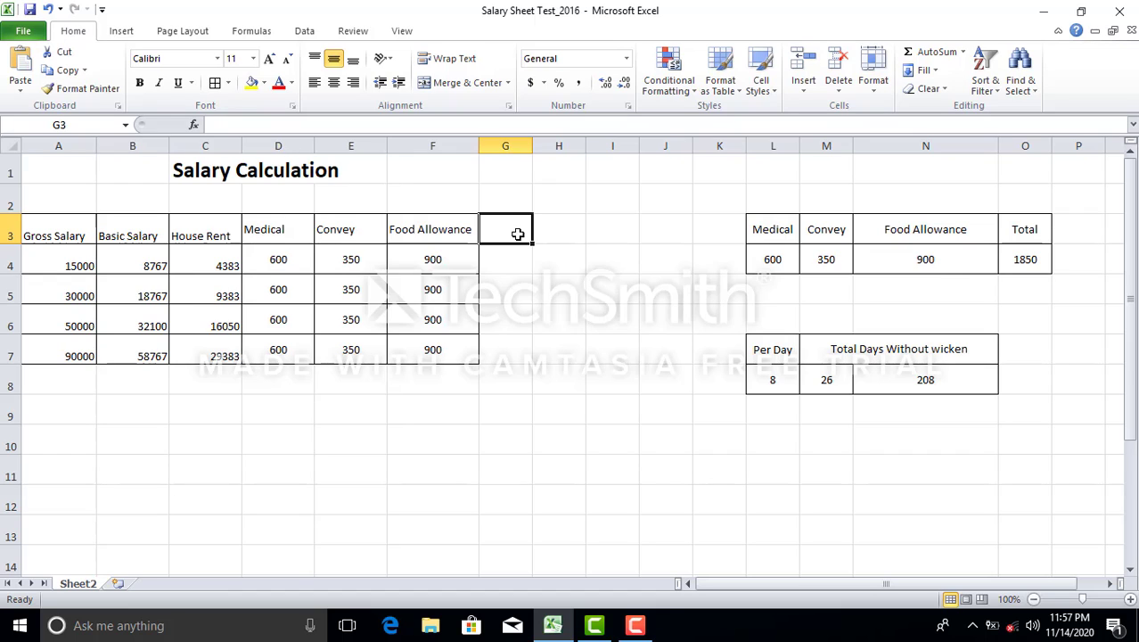
pyautogui.write('O.')
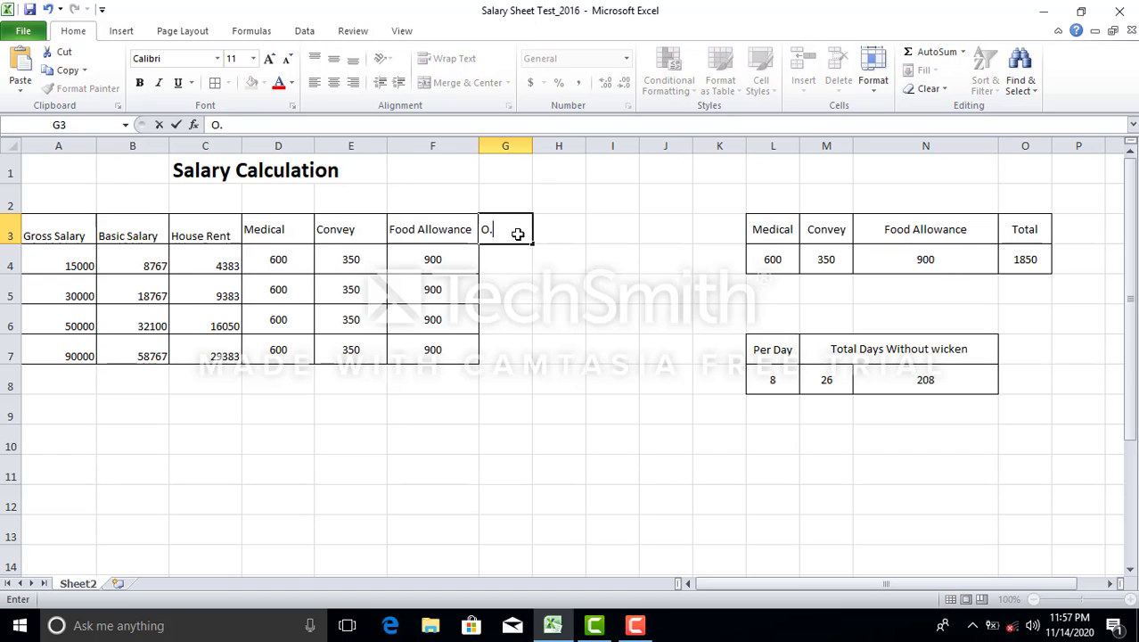
pyautogui.write('T')
pyautogui.press('Tab')
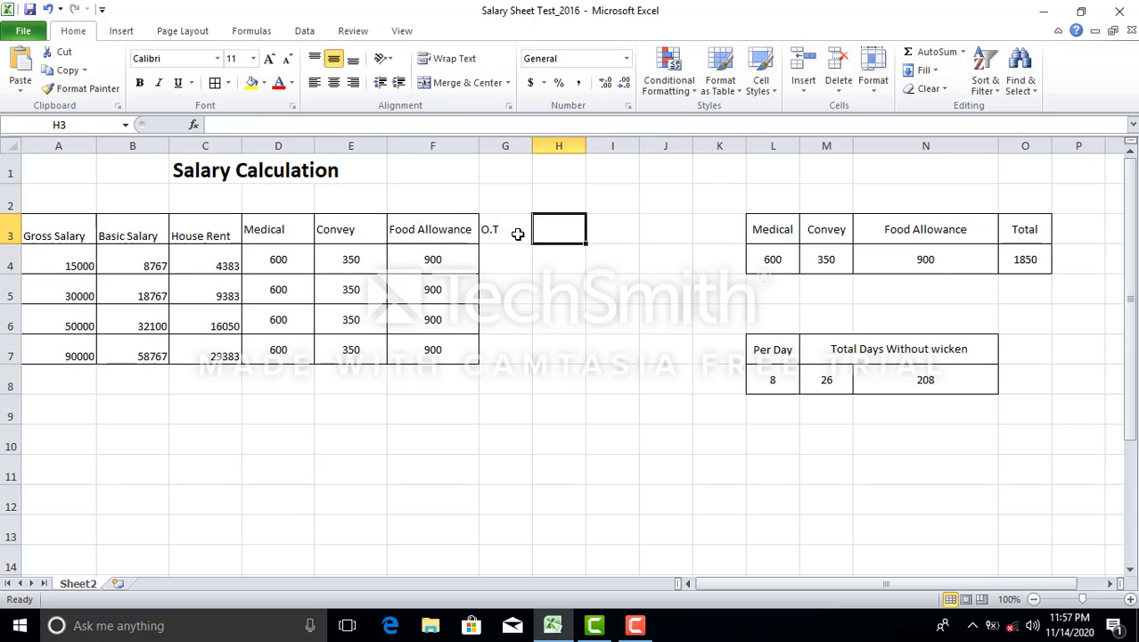
pyautogui.doubleClick(509, 230)
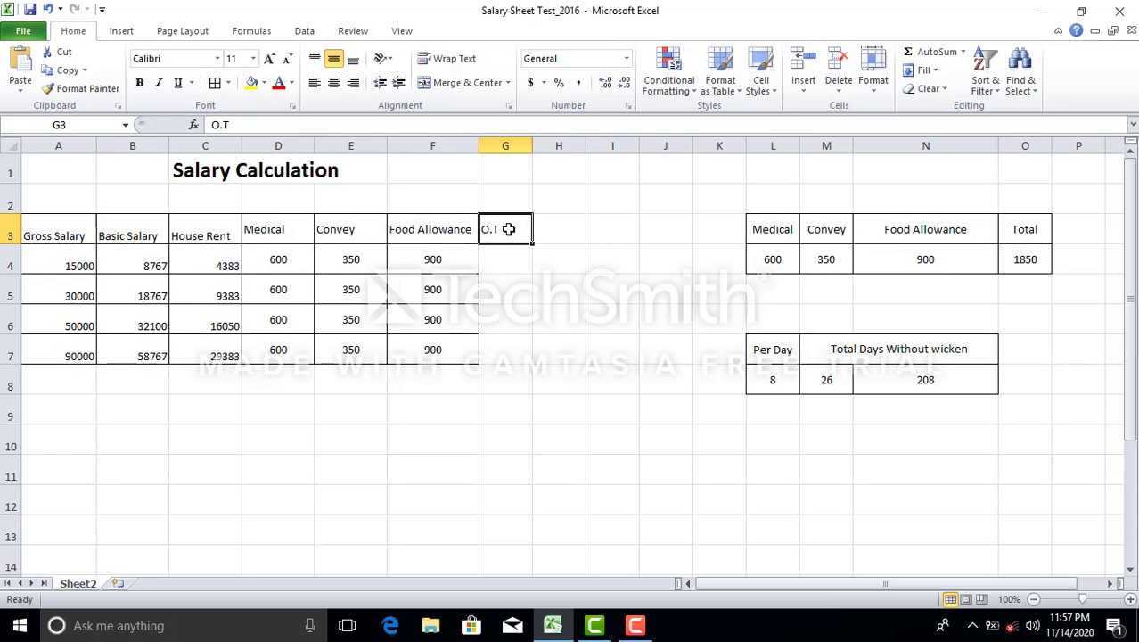
pyautogui.write('Hrs')
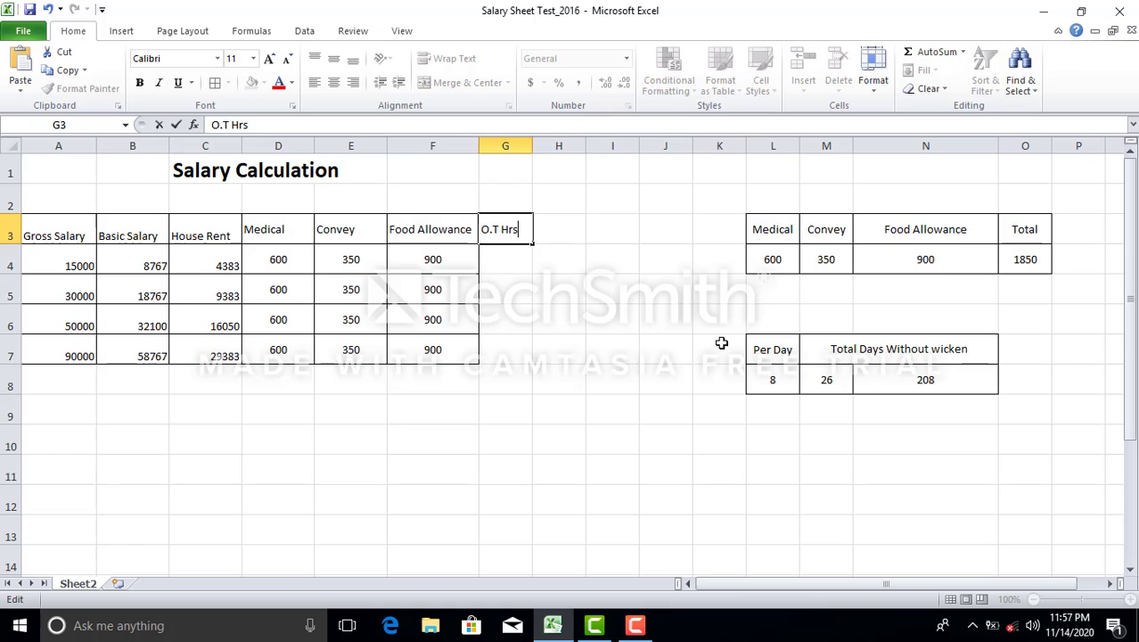
pyautogui.press('Tab')
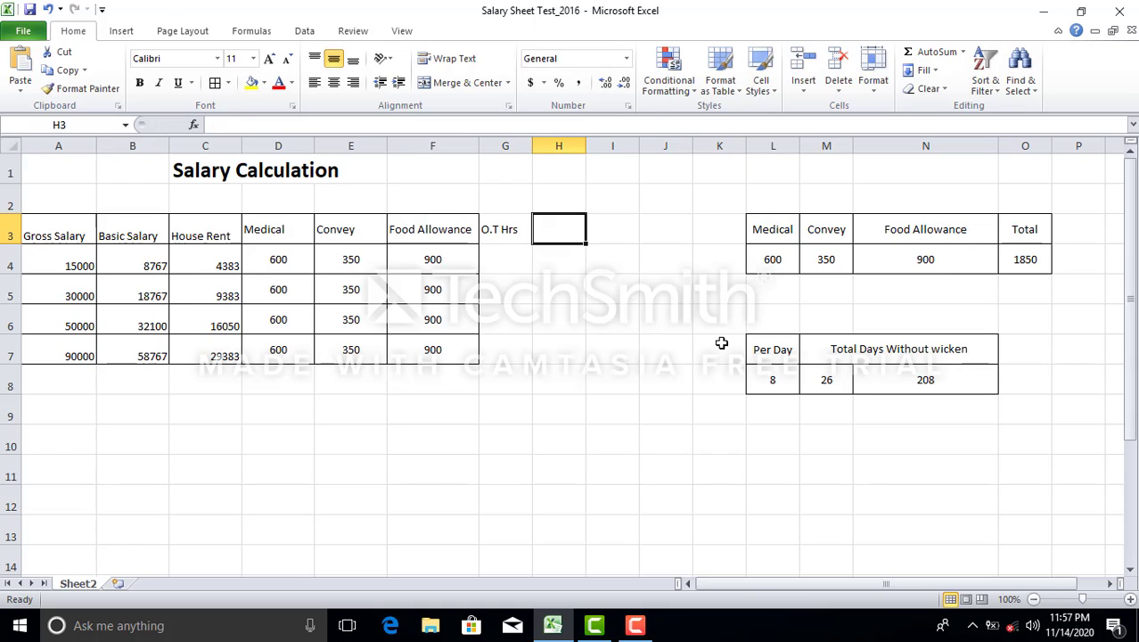
# Enter the headings Rate in cell H3 and O.T Taka in cell I3
pyautogui.write('R')
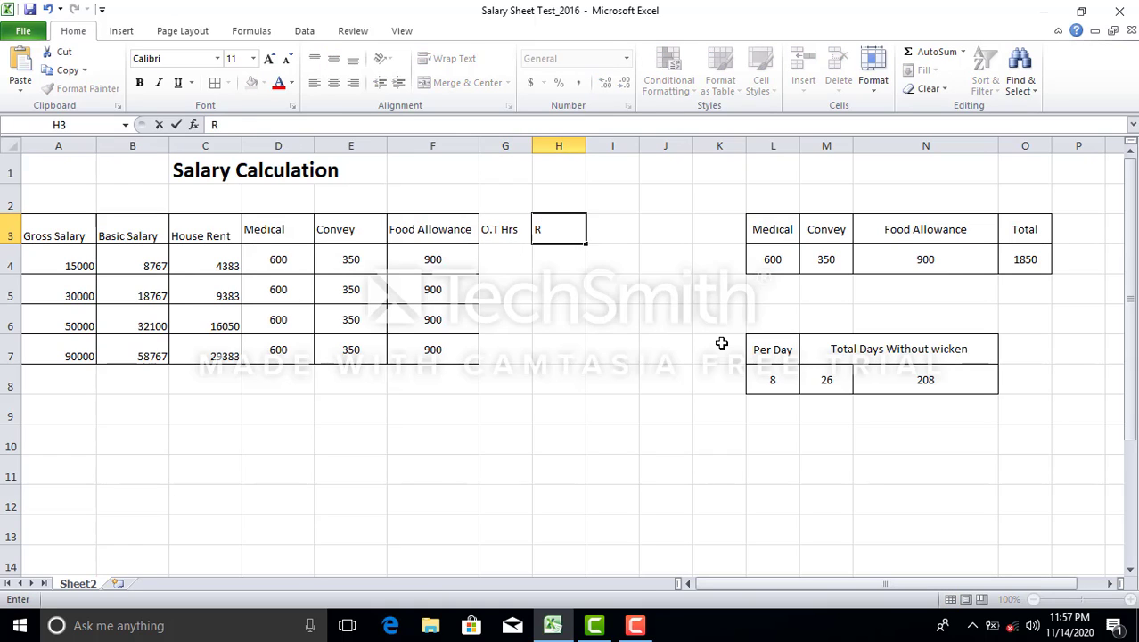
pyautogui.write('ate')
pyautogui.press('Tab')
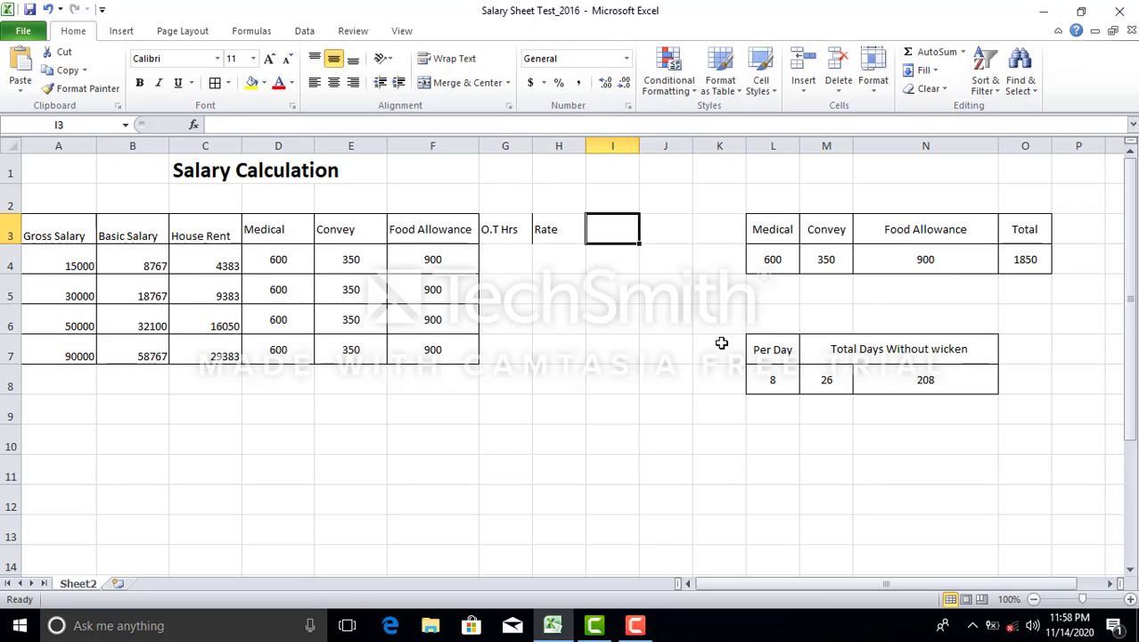
pyautogui.write('O.T')
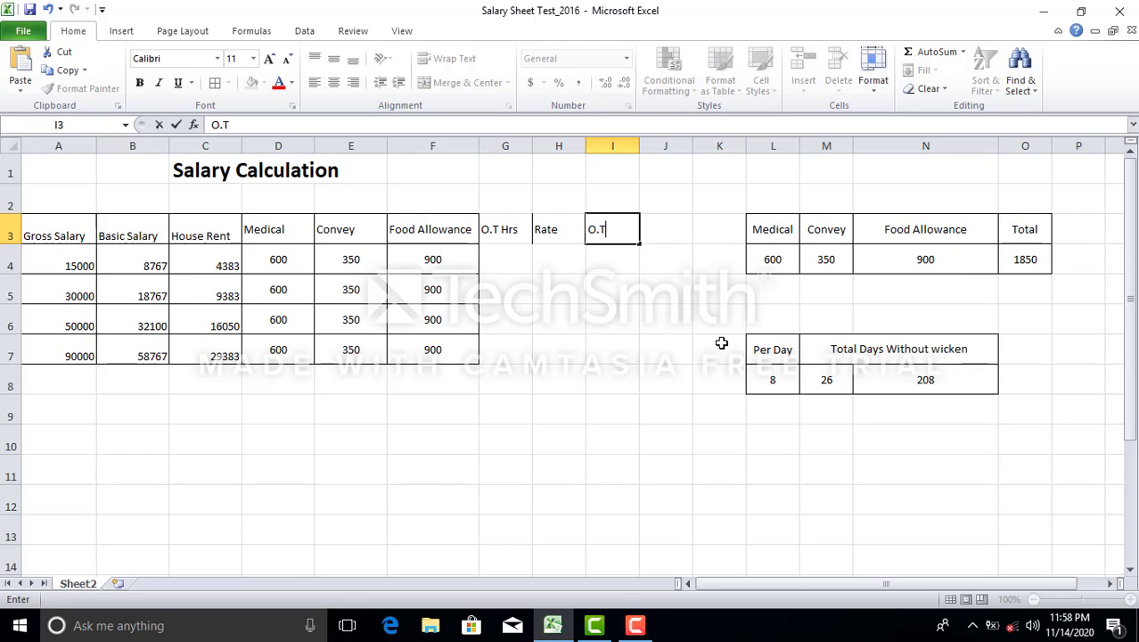
pyautogui.write(' Taka')
pyautogui.press('BackSpace')
pyautogui.press('BackSpace')
pyautogui.press('BackSpace')
pyautogui.press('BackSpace')
pyautogui.write('Taka')
pyautogui.click(727, 378)
# Apply all borders to the new overtime columns, range G3:I7
pyautogui.moveTo(497, 227); pyautogui.dragTo(613, 353)
pyautogui.click(215, 82)
pyautogui.click(649, 372)
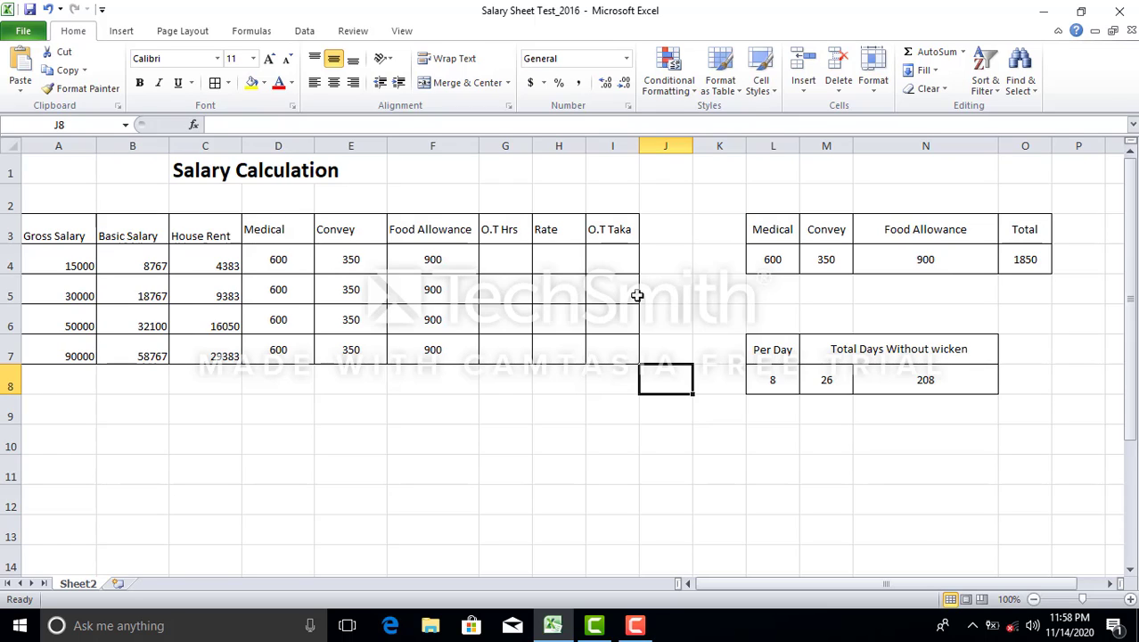
# Calculate the first employee's overtime rate in cell H4 with the formula =B4*2/208
pyautogui.click(545, 250)
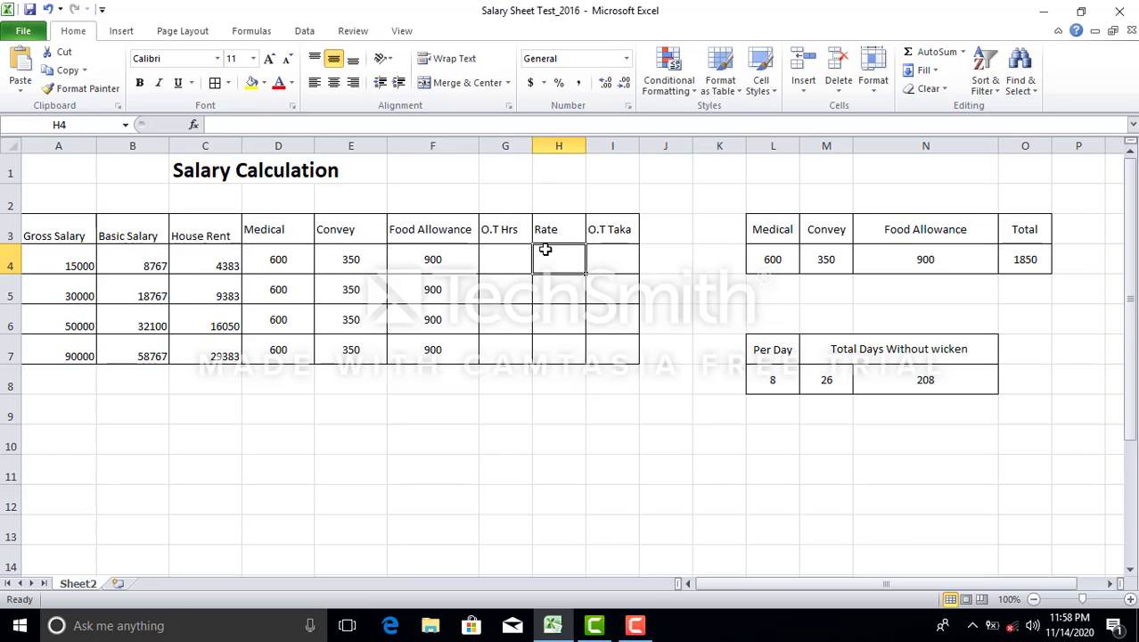
pyautogui.write('=')
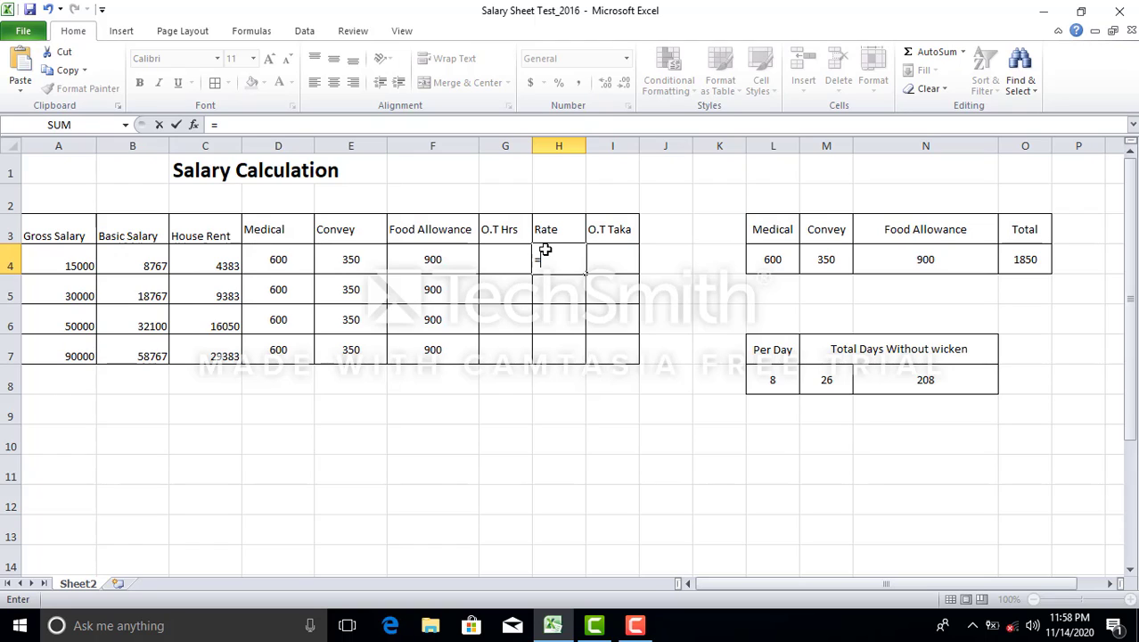
pyautogui.click(153, 265)
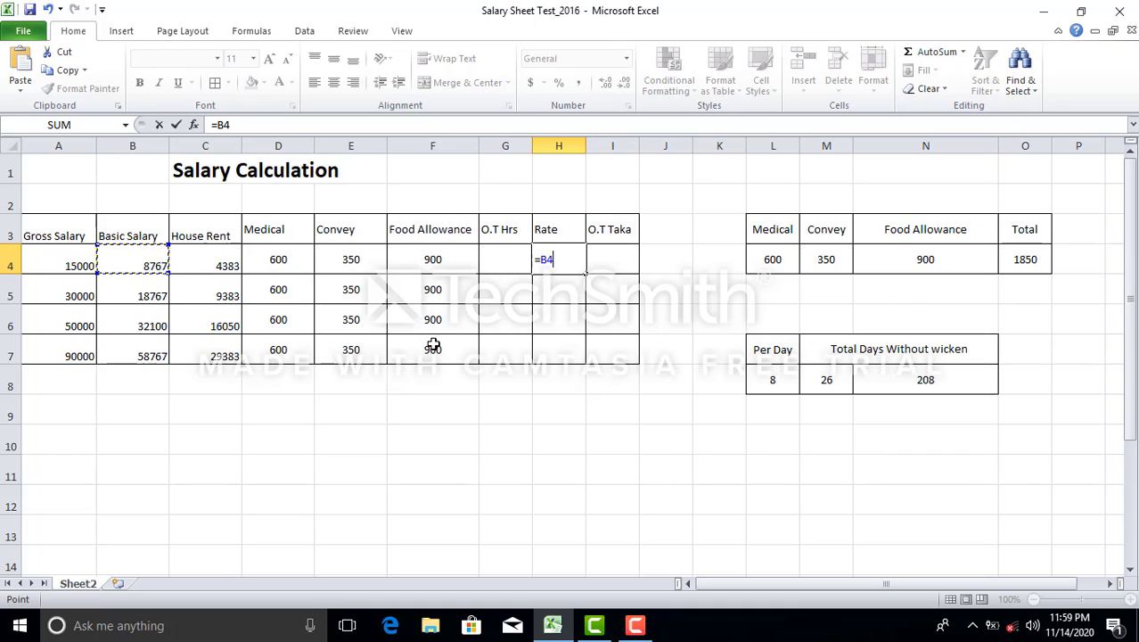
pyautogui.write('*2/2')
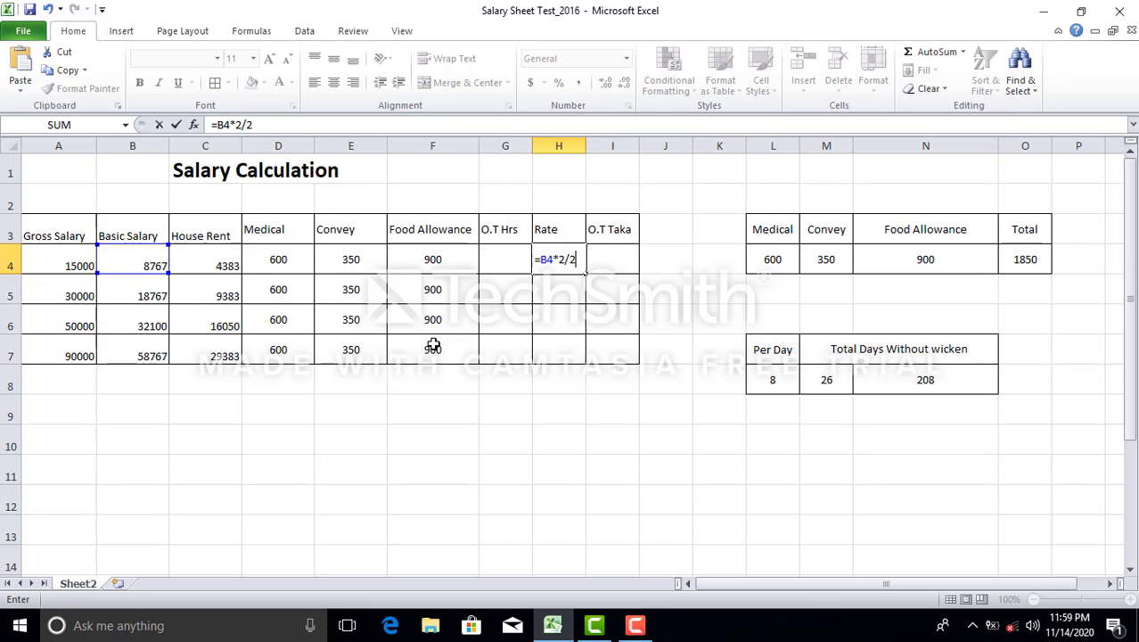
pyautogui.write('08')
pyautogui.press('Return')
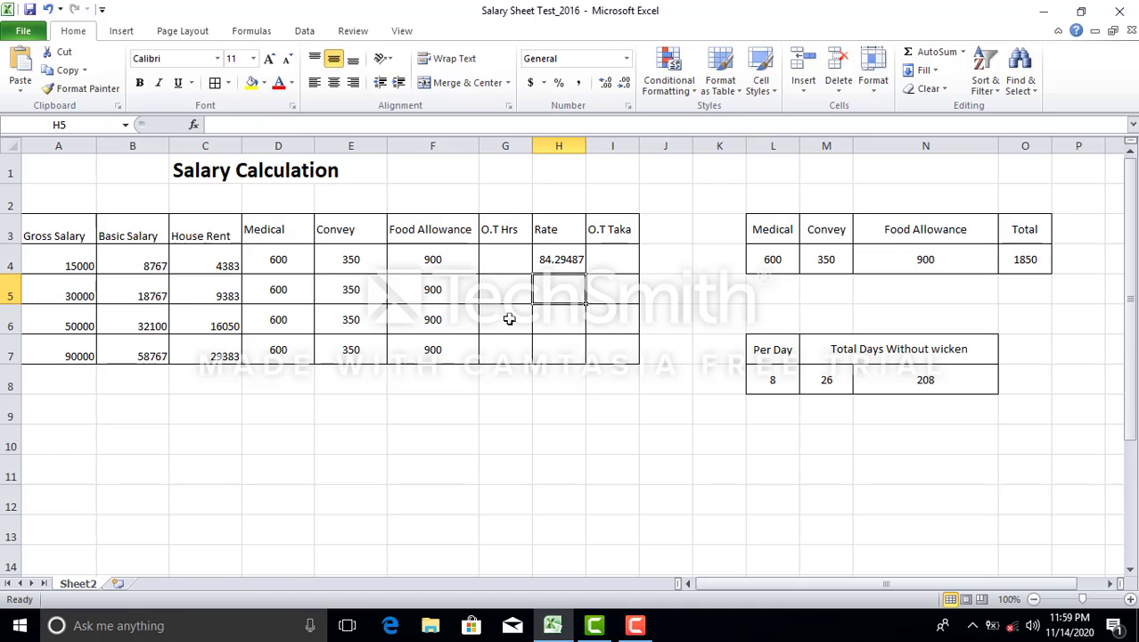
# Reduce the displayed decimals of the overtime rate in cell H4 to two places
pyautogui.click(554, 259)
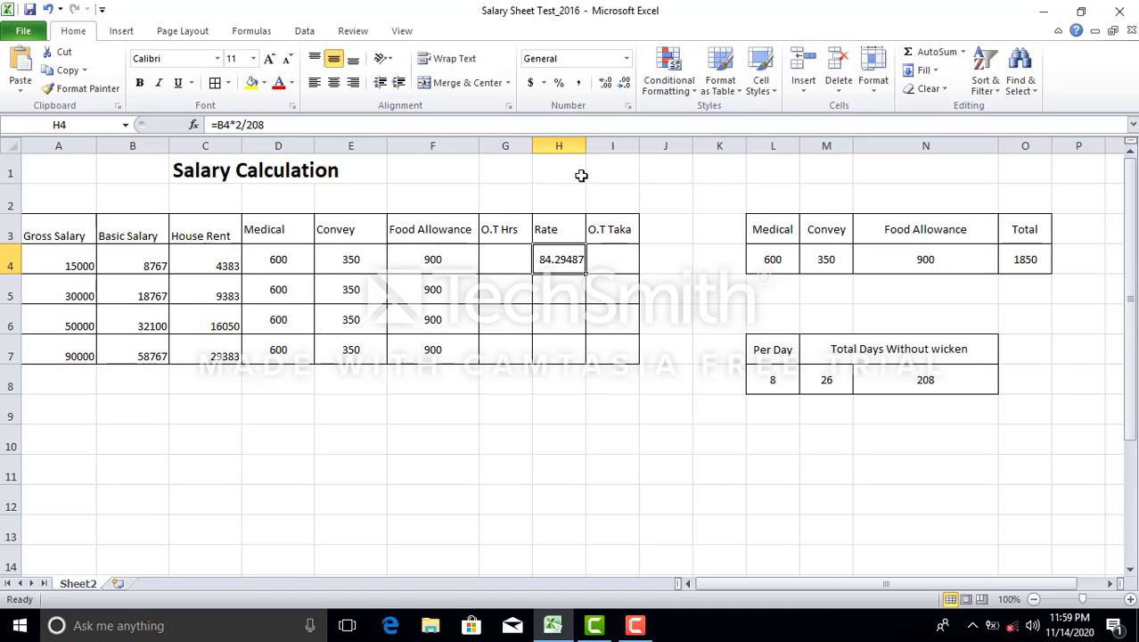
pyautogui.click(626, 83)
pyautogui.click(626, 83)
pyautogui.click(627, 83)
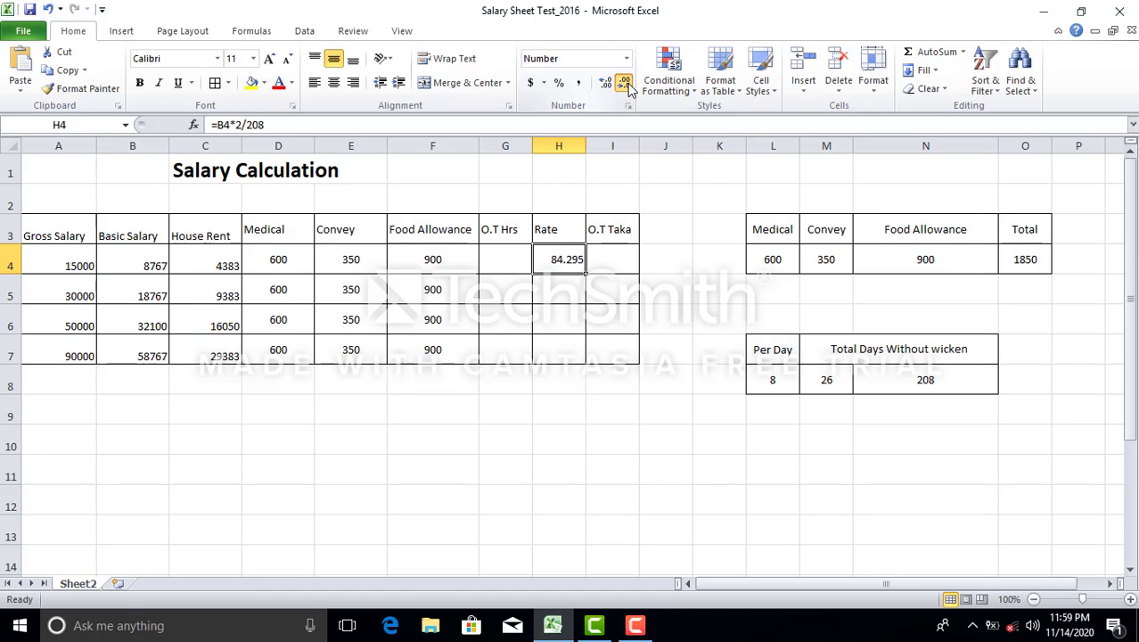
pyautogui.click(627, 266)
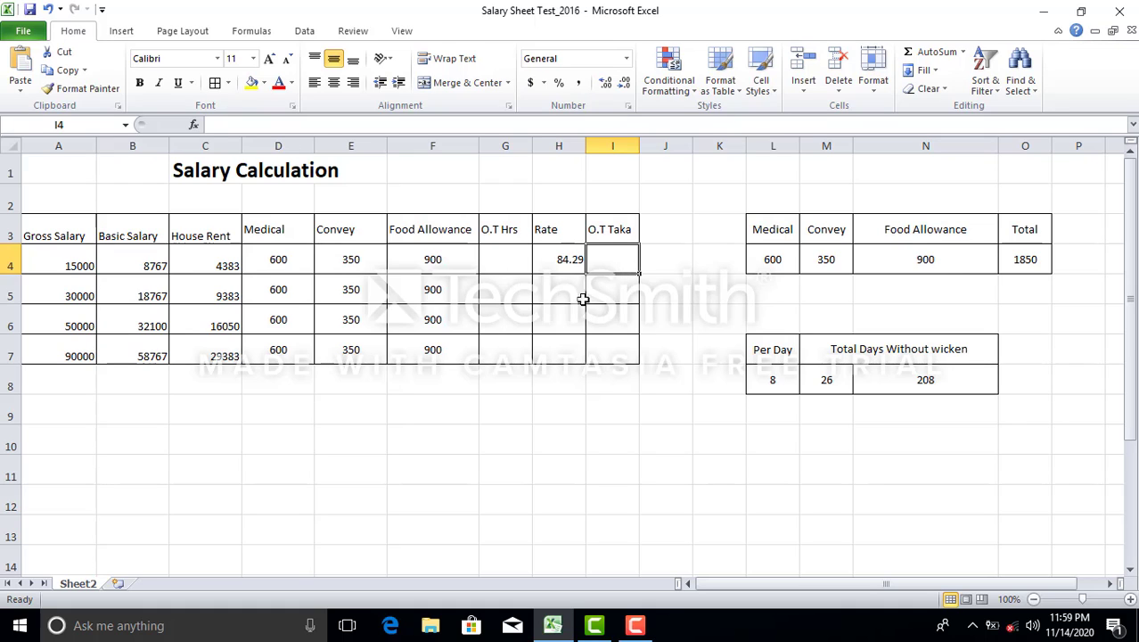
# Review the overtime rate formula in cell H4 and check the days of the month in the system calendar
pyautogui.doubleClick(565, 258)
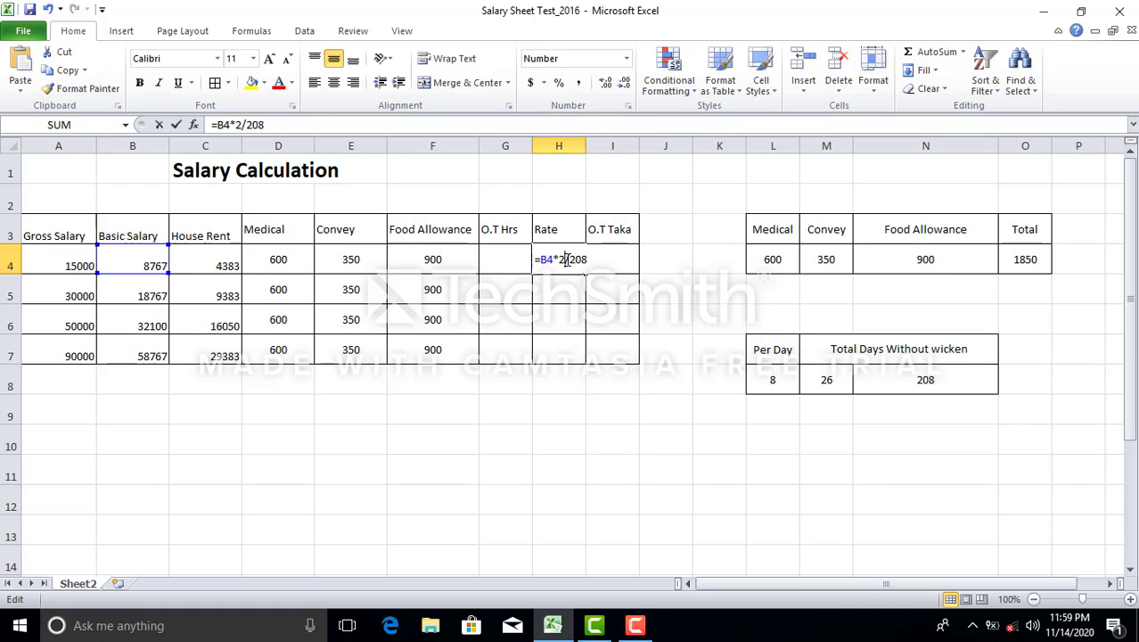
pyautogui.press('Return')
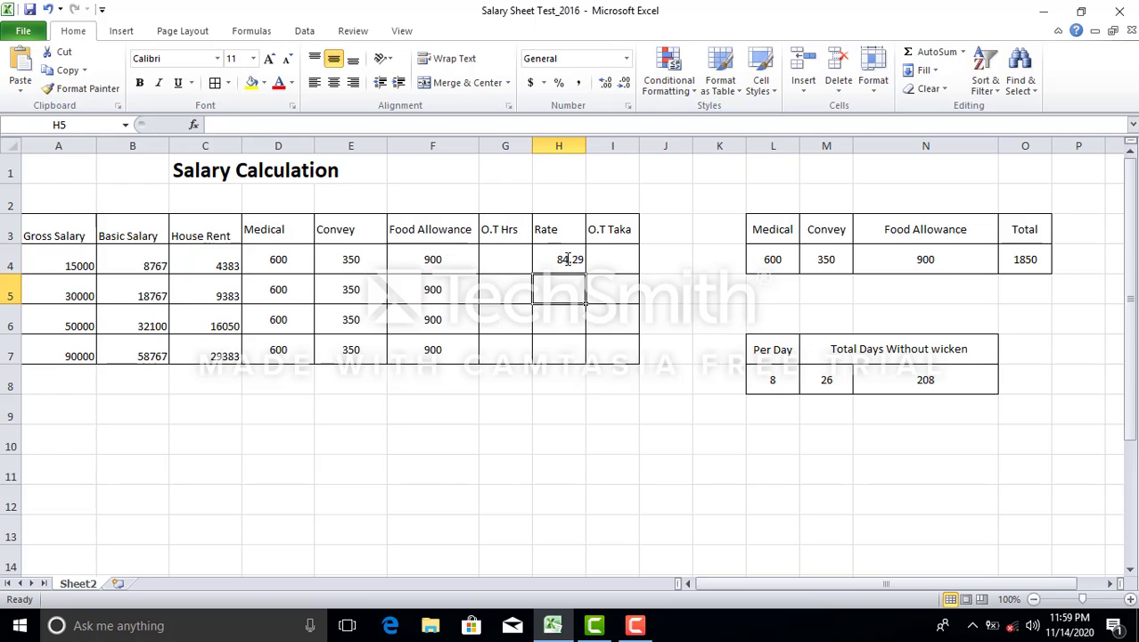
pyautogui.doubleClick(568, 259)
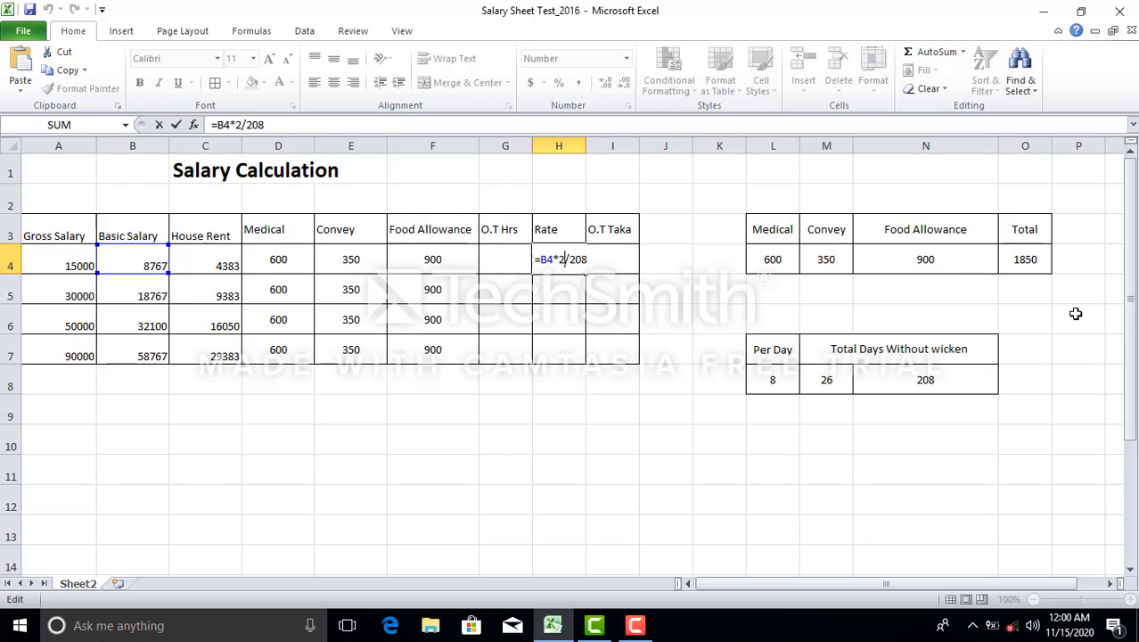
pyautogui.press('Return')
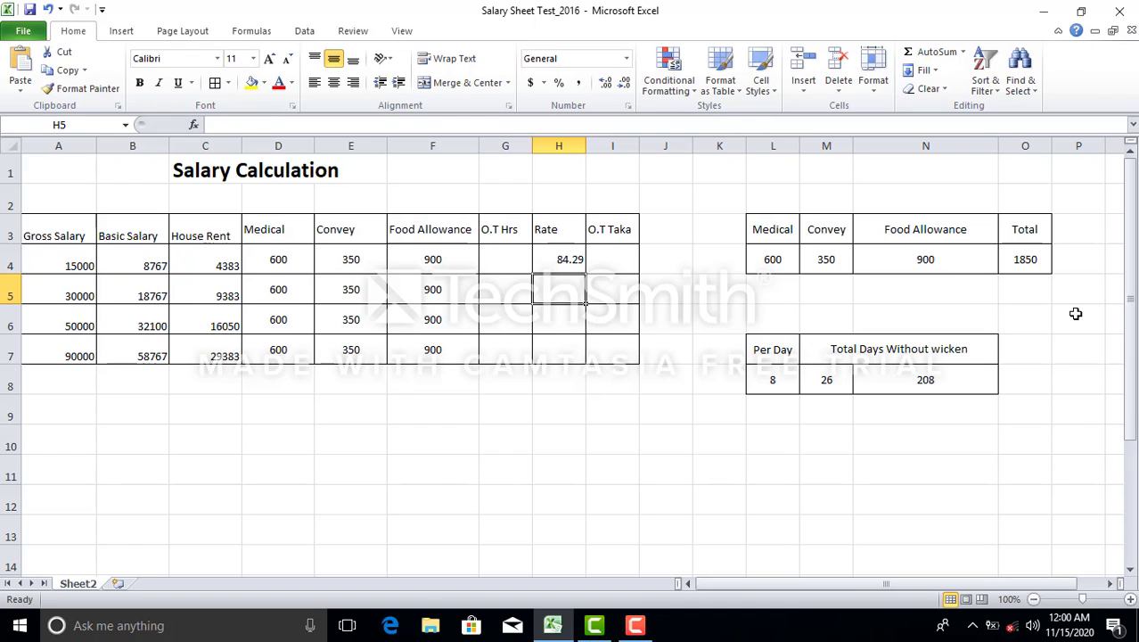
pyautogui.click(573, 257)
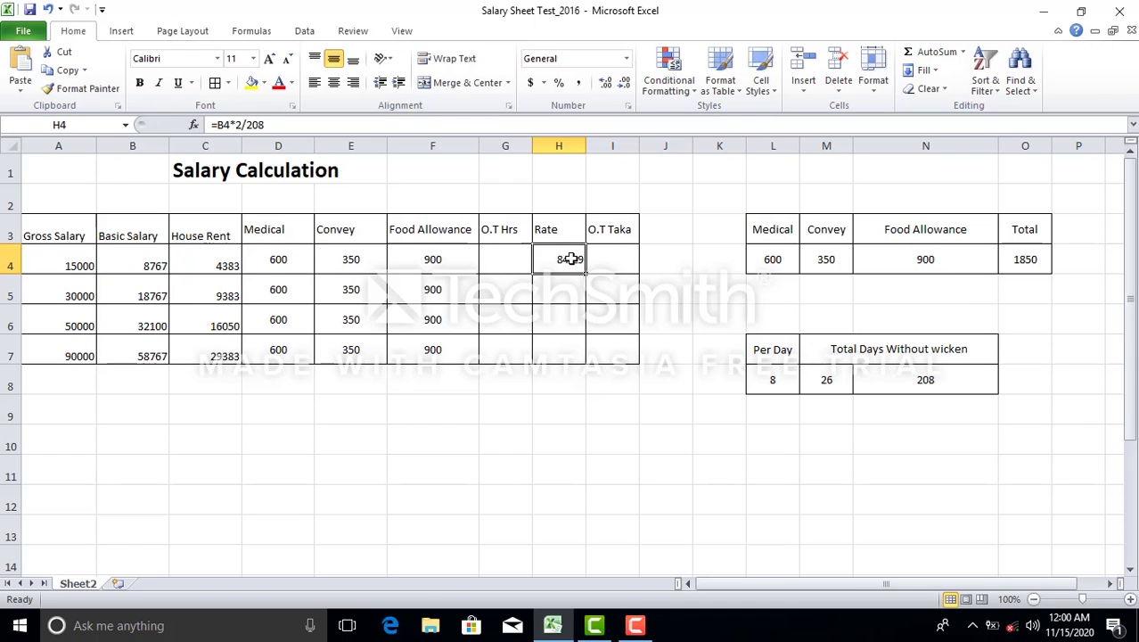
pyautogui.doubleClick(578, 258)
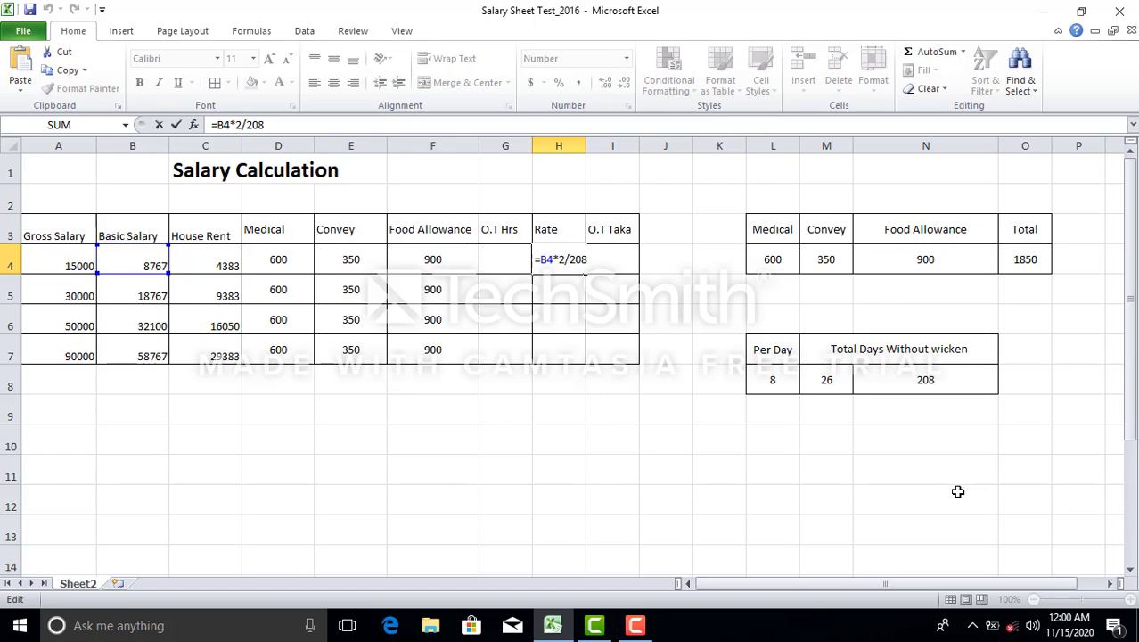
pyautogui.click(1074, 624)
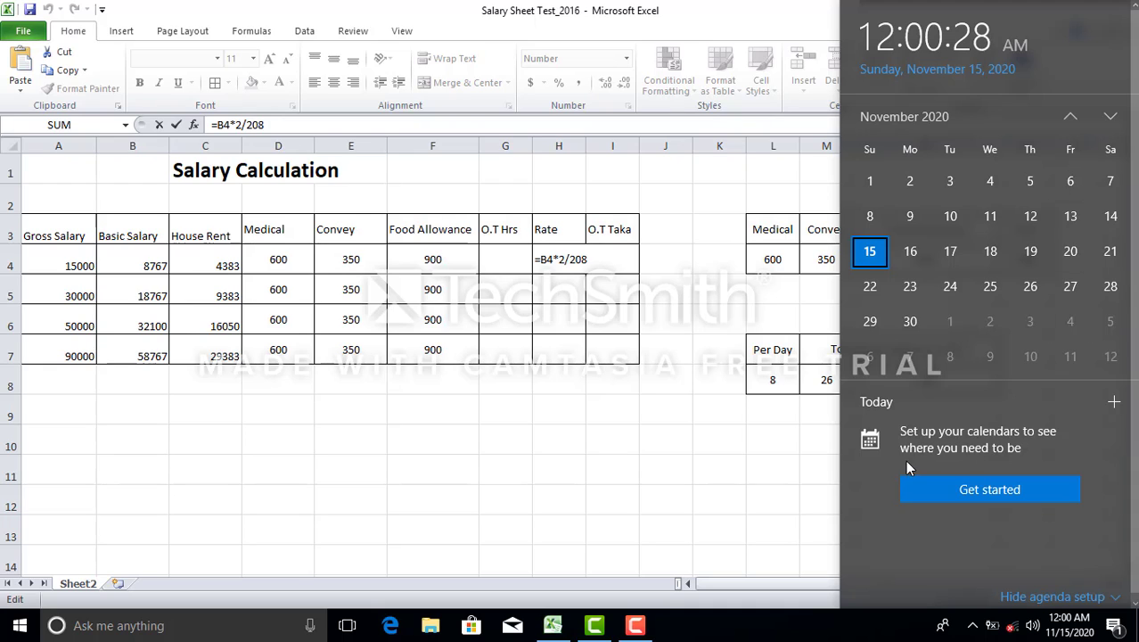
pyautogui.click(839, 562)
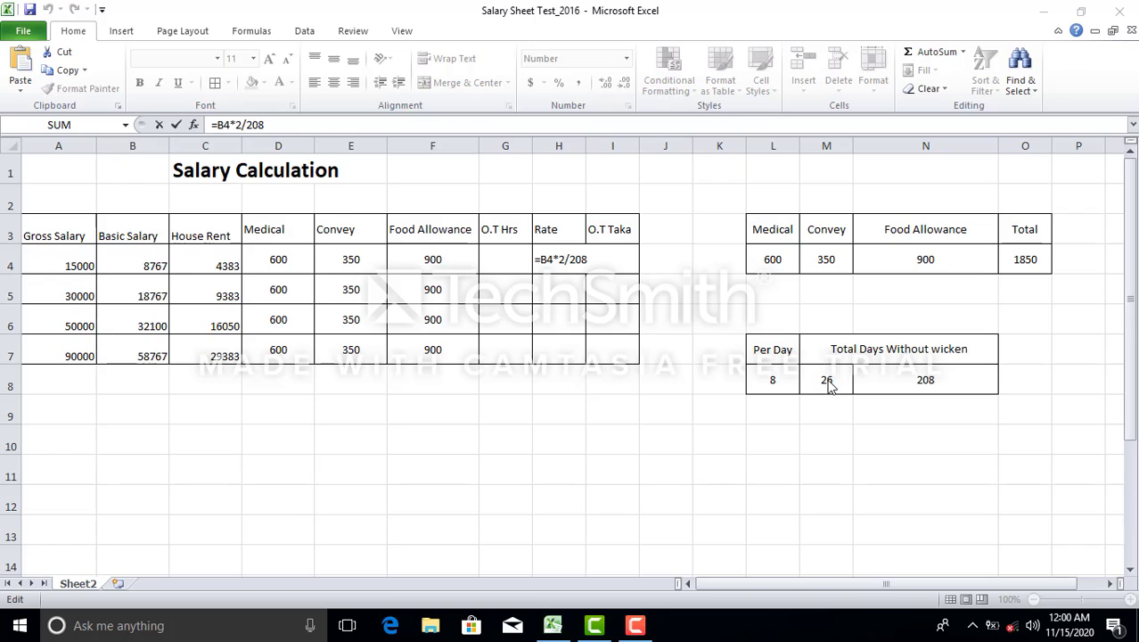
pyautogui.click(921, 380)
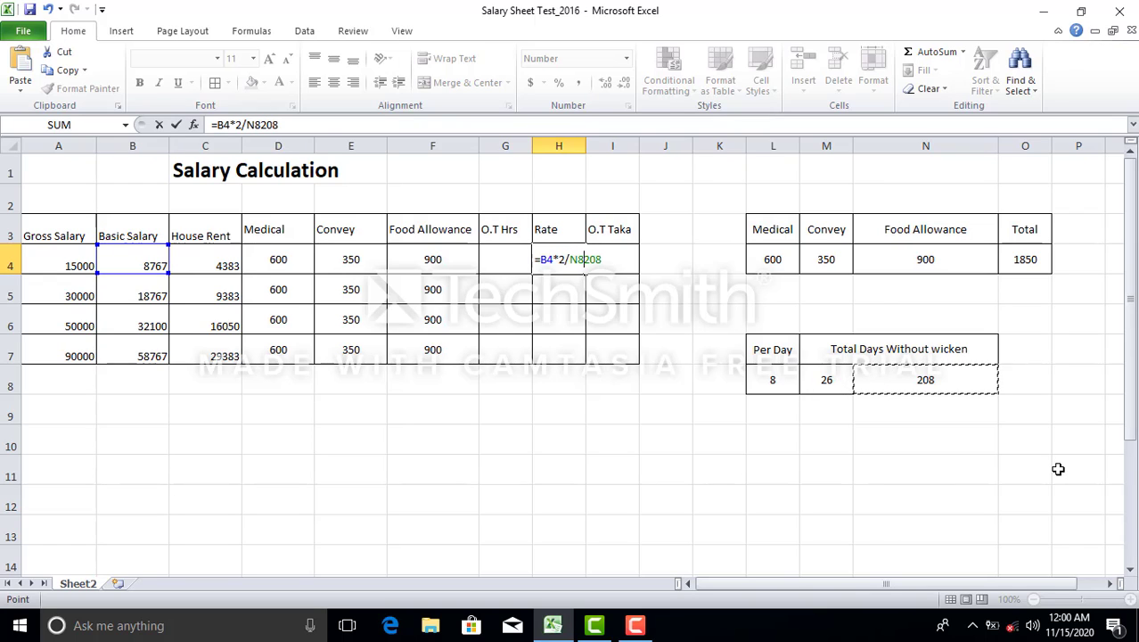
pyautogui.press('BackSpace')
pyautogui.press('BackSpace')
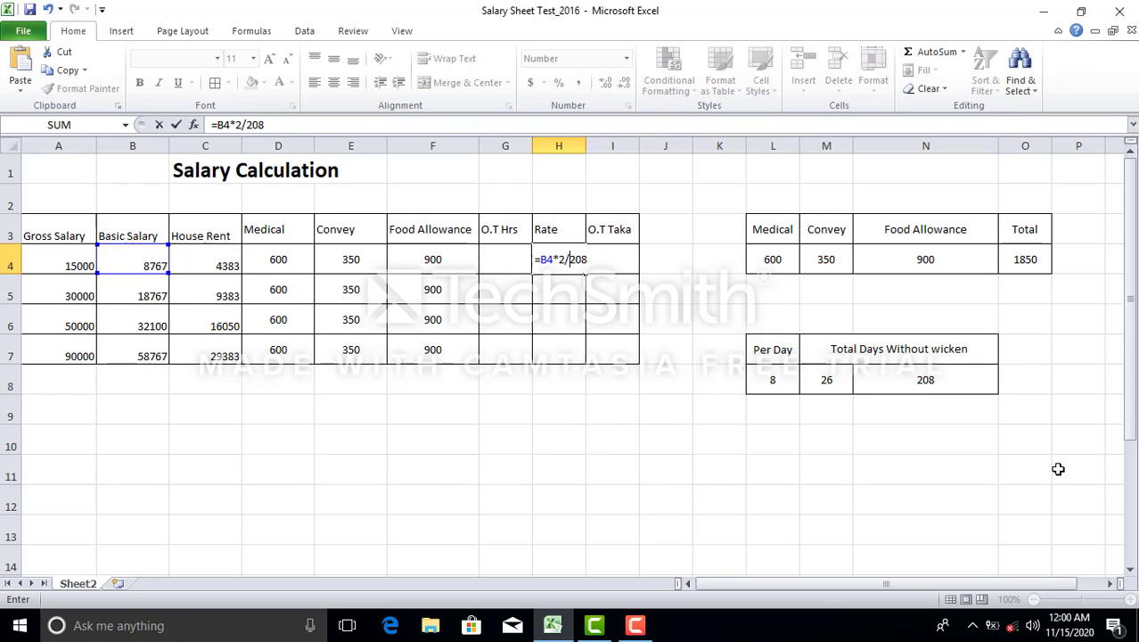
pyautogui.press('Return')
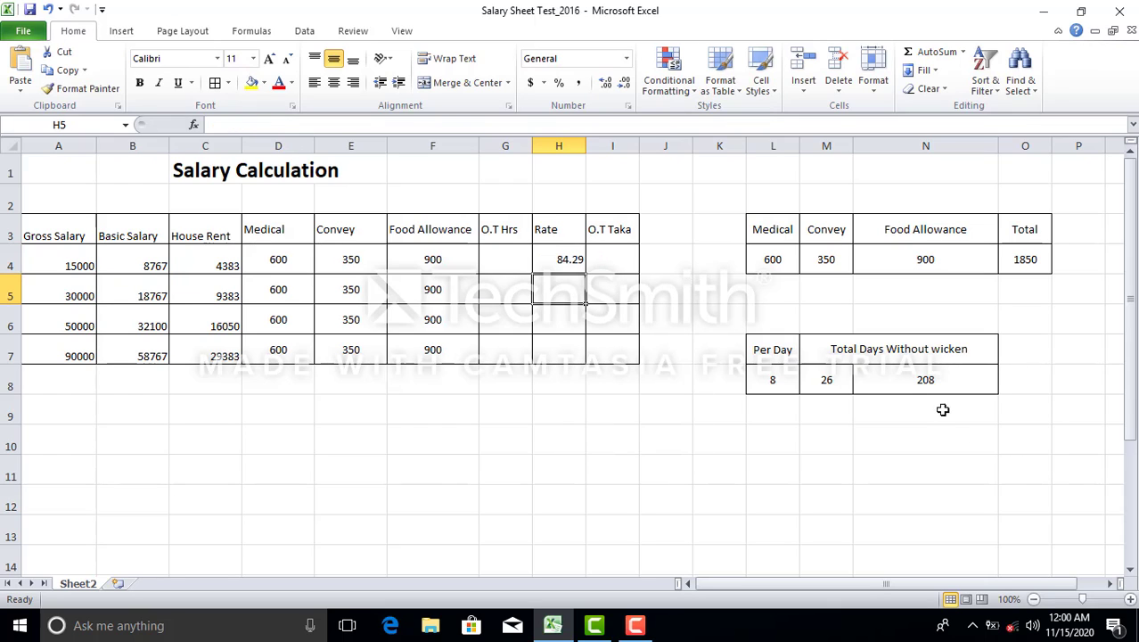
# Inspect the working days in cell M8 and the total hours formula in cell N8
pyautogui.click(829, 382)
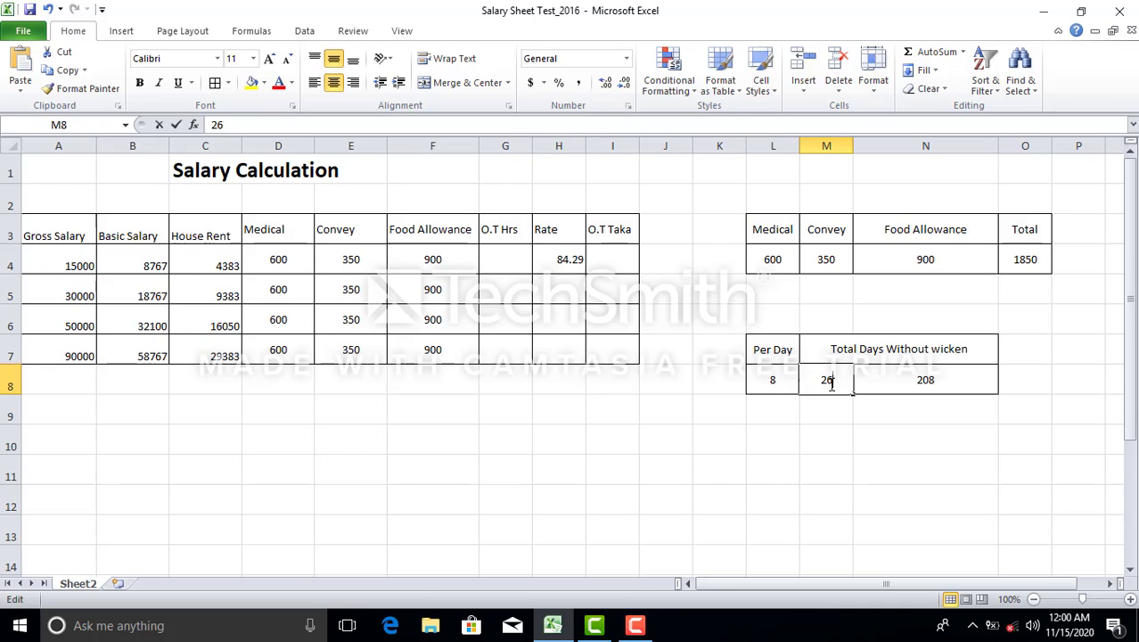
pyautogui.press('Return')
pyautogui.doubleClick(931, 382)
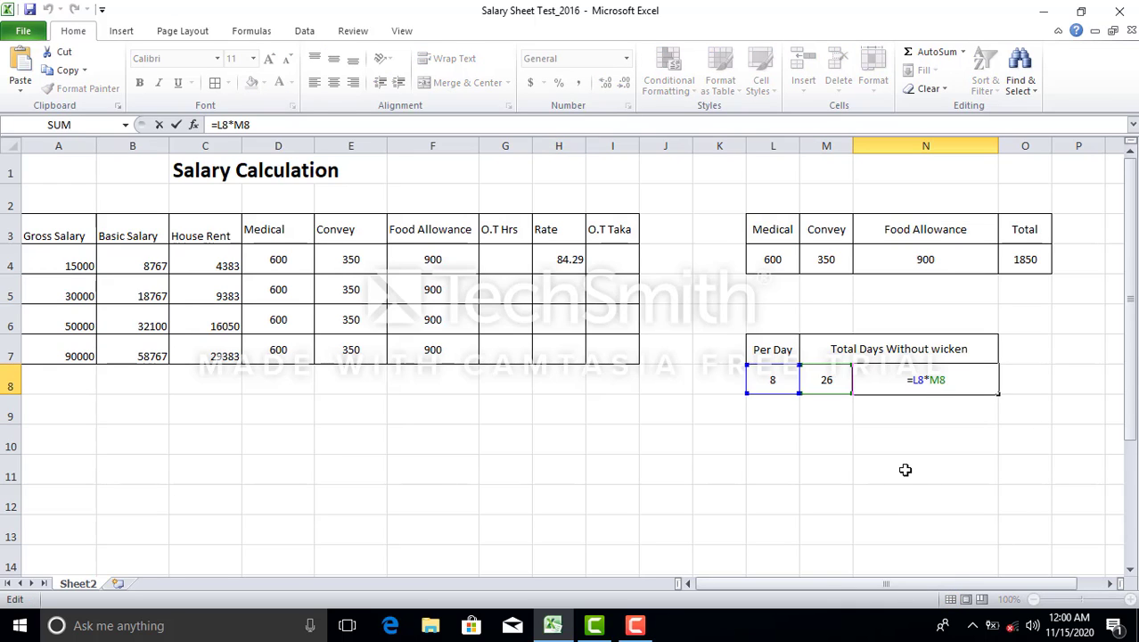
pyautogui.press('Return')
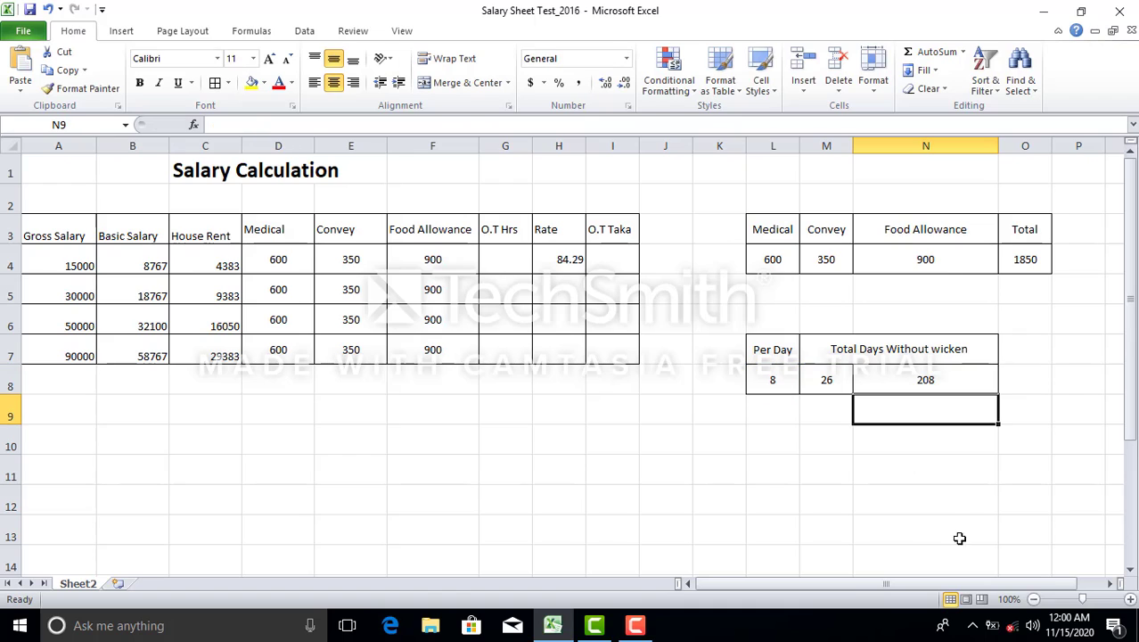
# Recheck the overtime rate formula in cell H4 and enter 40 overtime hours for the first employee in cell G4
pyautogui.doubleClick(576, 259)
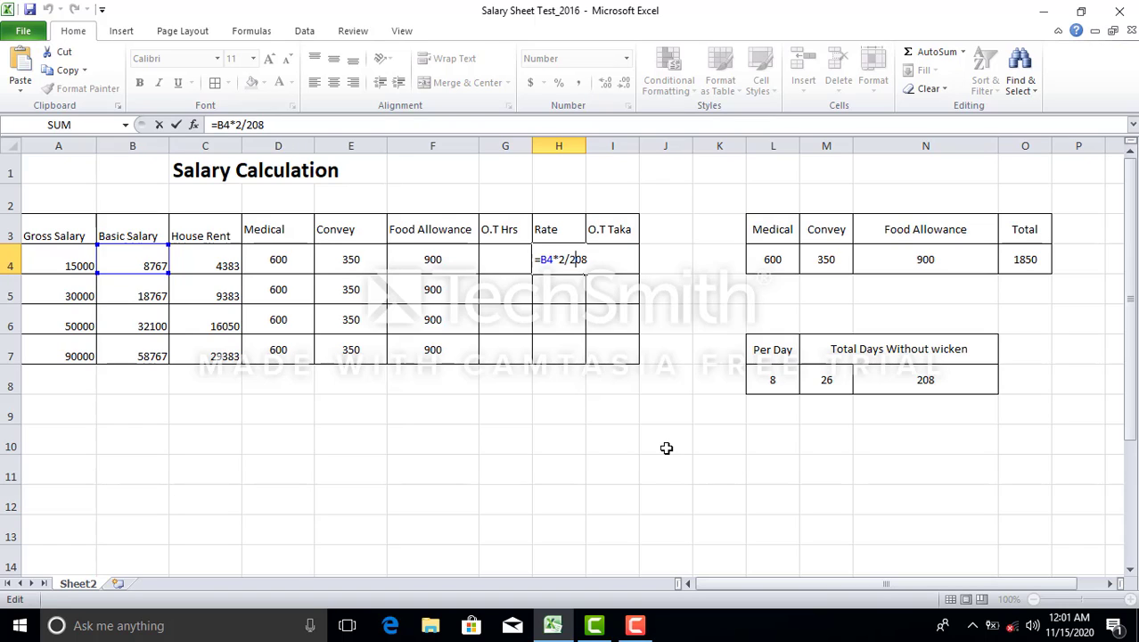
pyautogui.press('Return')
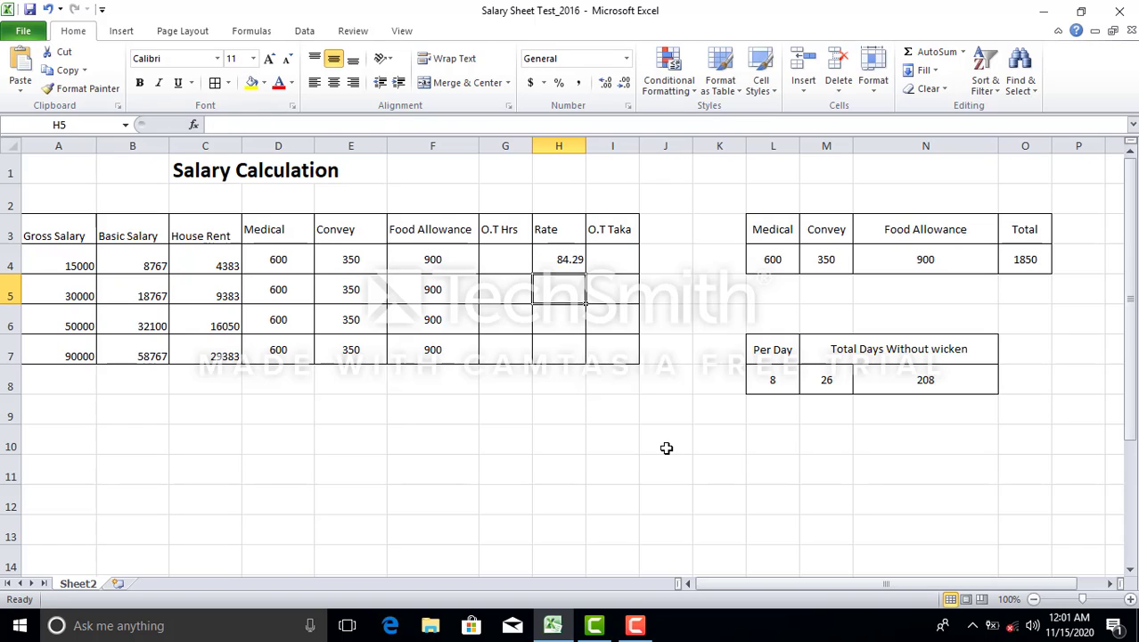
pyautogui.click(516, 260)
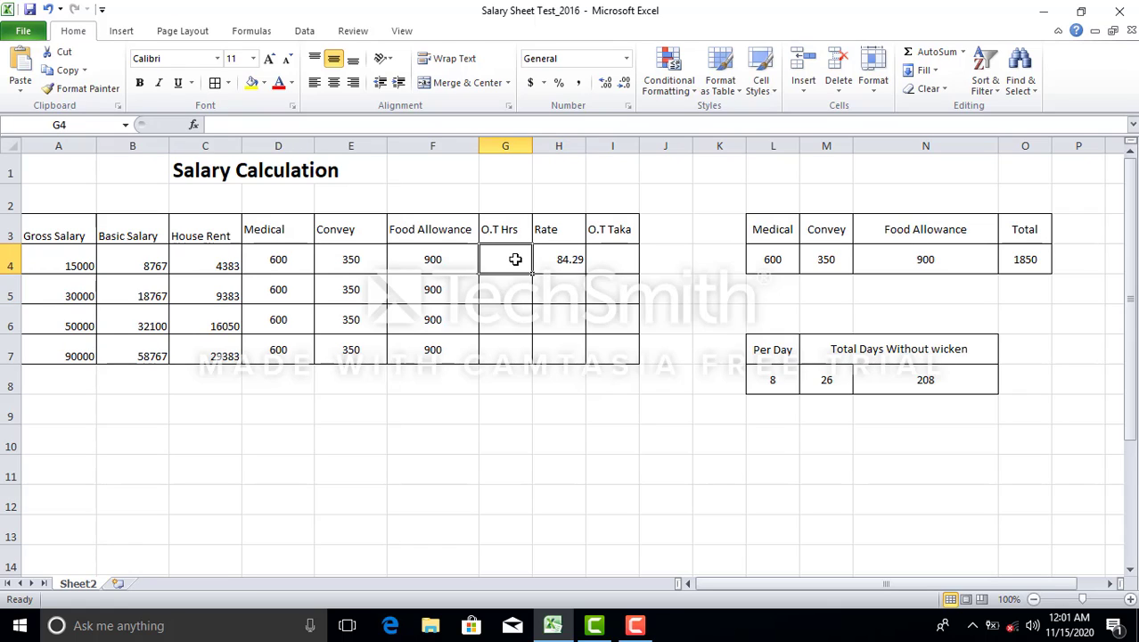
pyautogui.write('40')
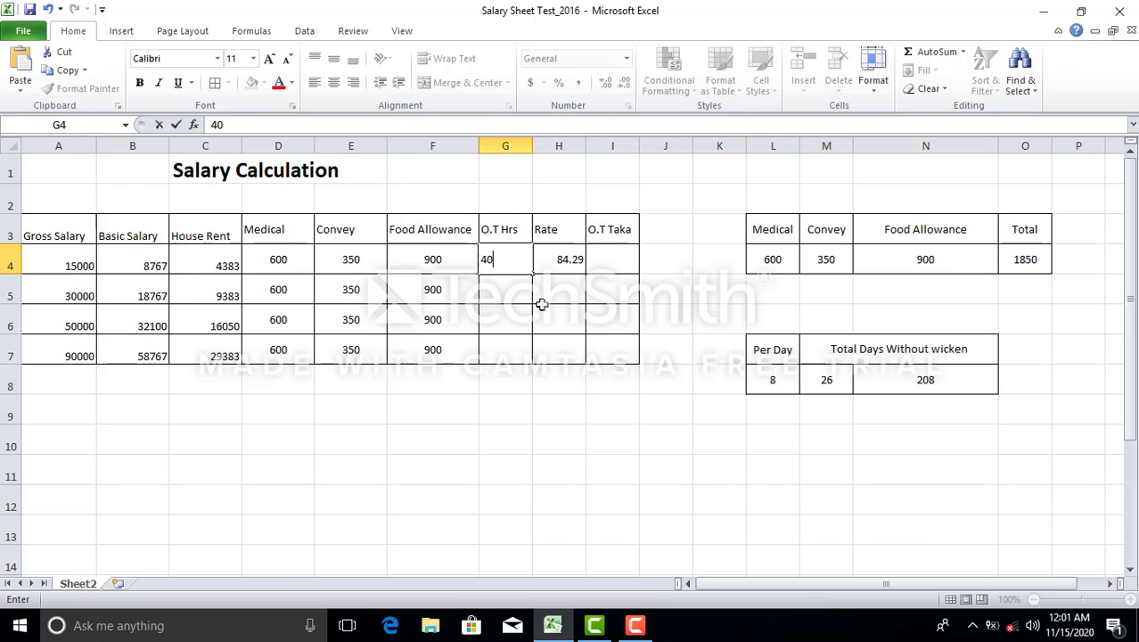
pyautogui.press('Tab')
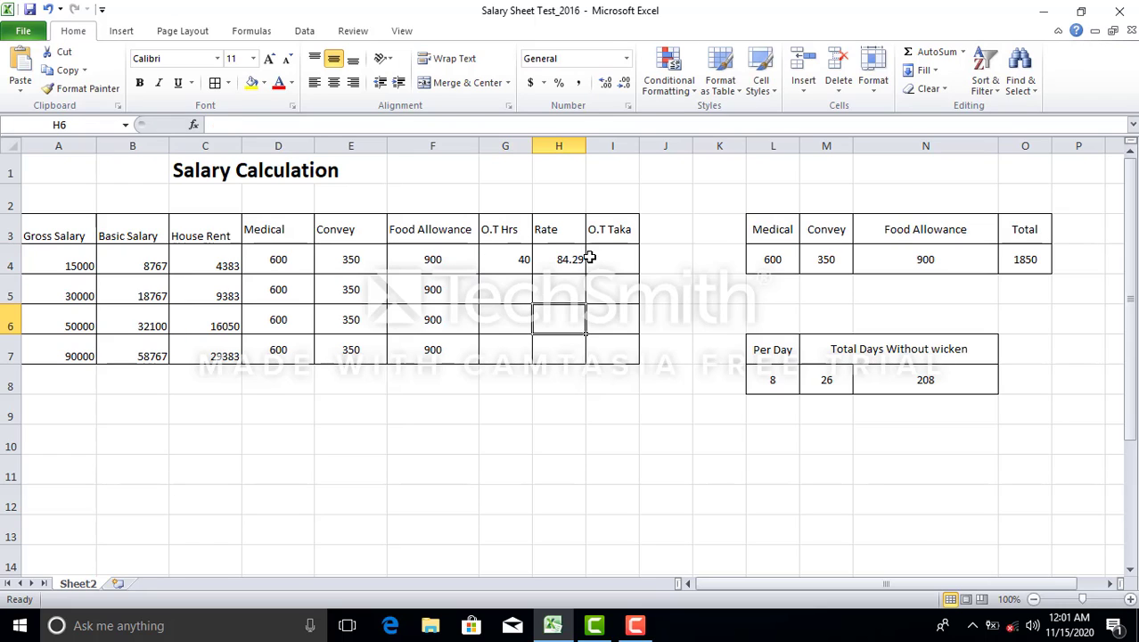
# Calculate the first employee's overtime amount in cell I4 with the formula =G4*H4 and display it with two decimals
pyautogui.click(590, 259)
pyautogui.write('=')
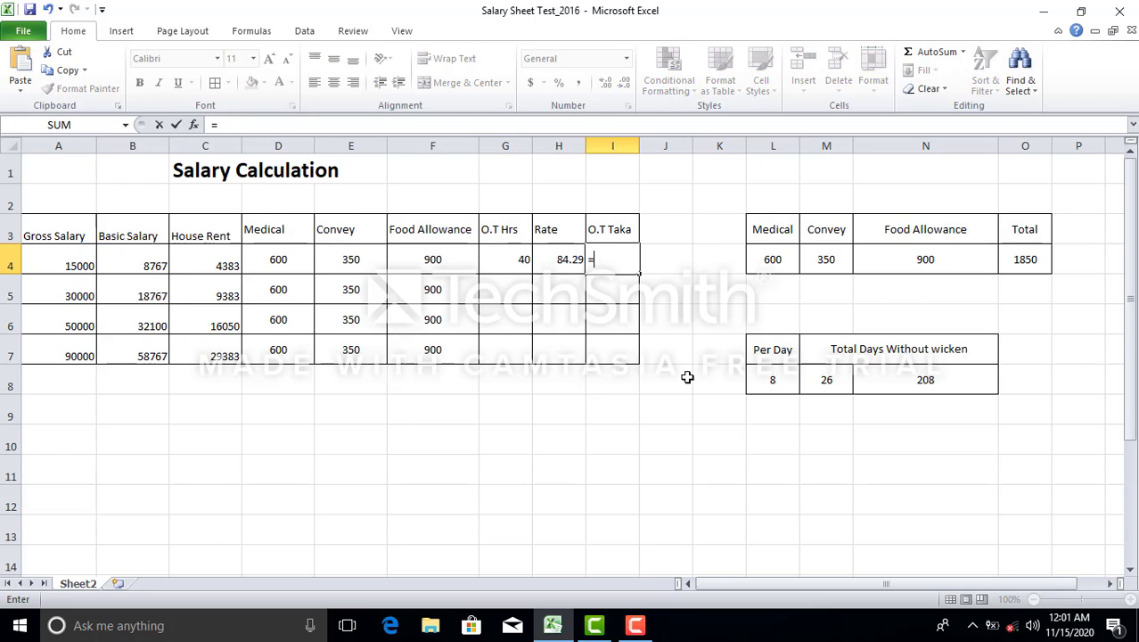
pyautogui.click(529, 268)
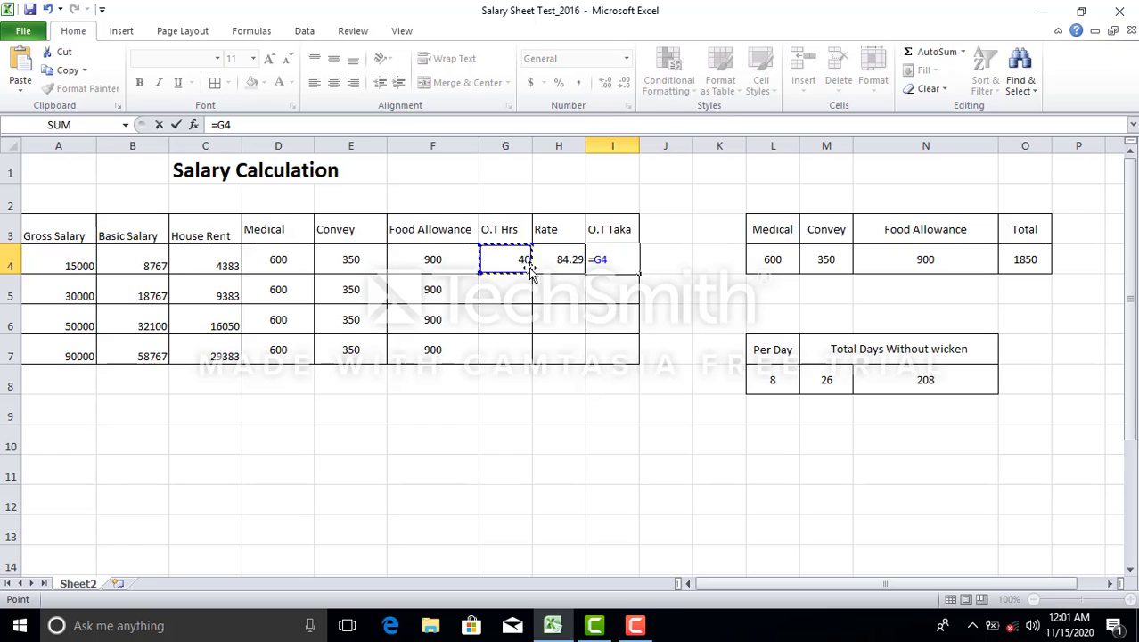
pyautogui.write('*')
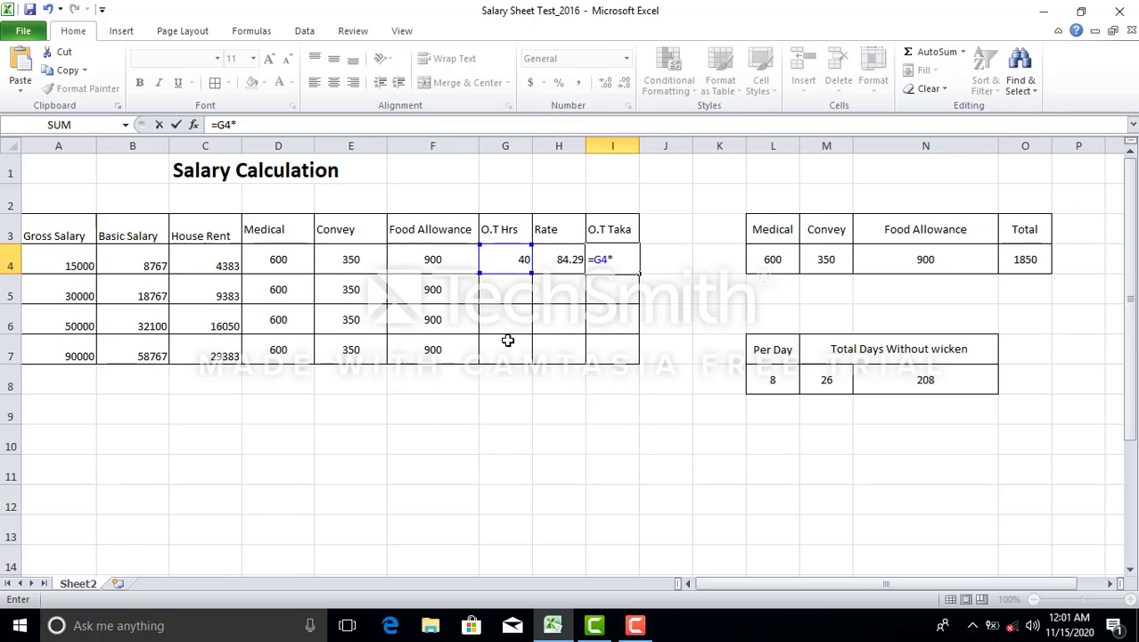
pyautogui.click(576, 259)
pyautogui.press('Return')
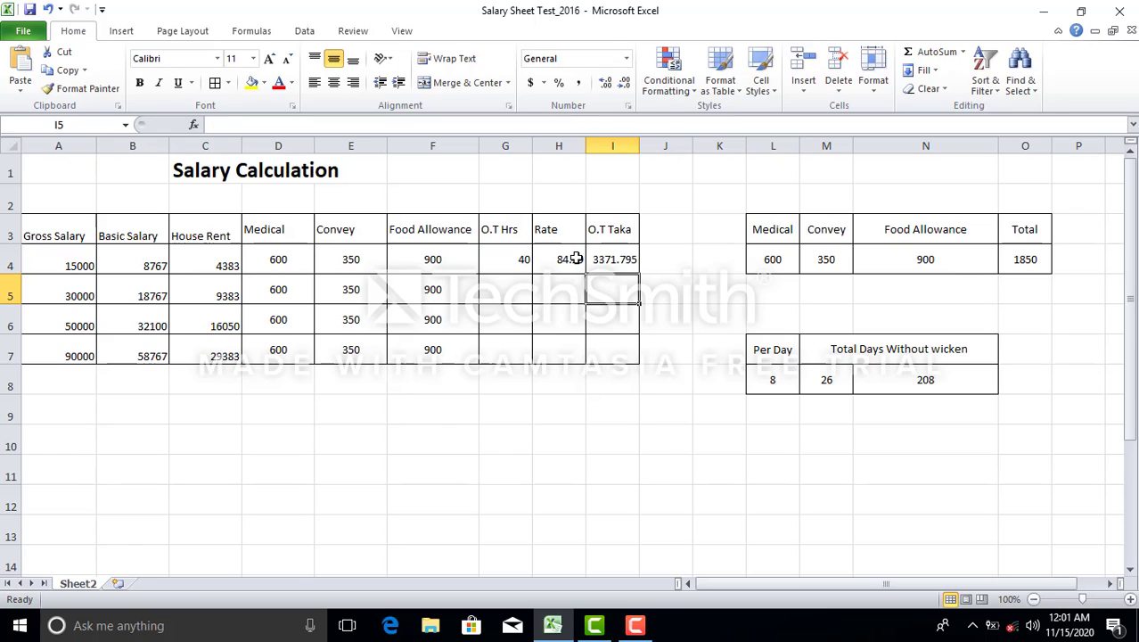
pyautogui.click(625, 260)
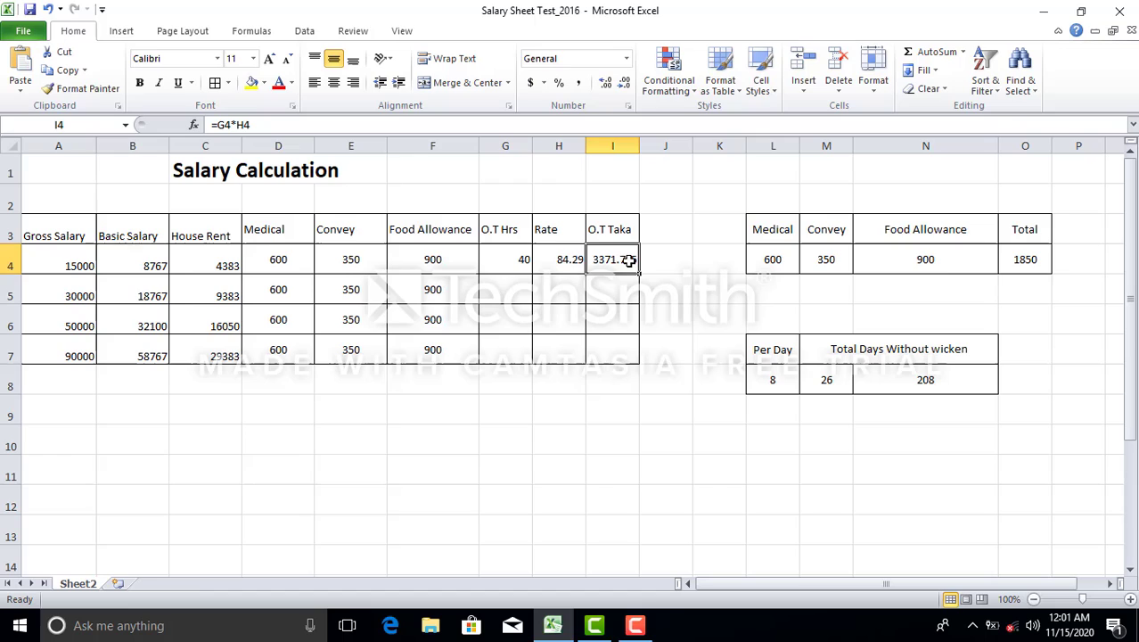
pyautogui.click(623, 83)
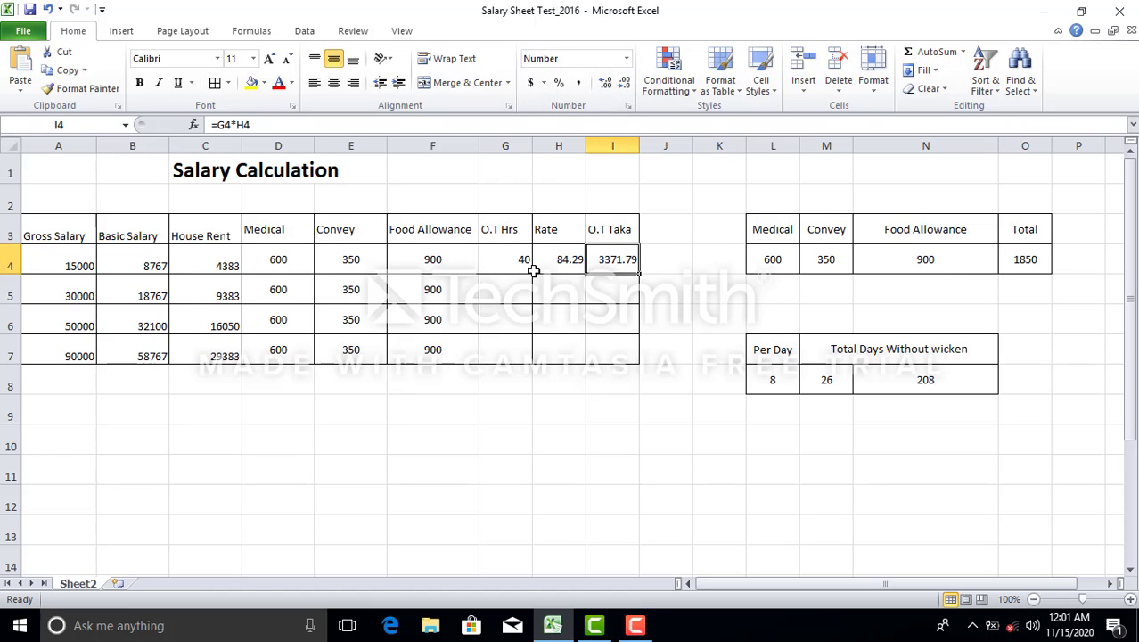
# Fill the overtime hours, rate and amount from row 4 down through row 7 for the remaining employees
pyautogui.click(496, 261)
pyautogui.moveTo(533, 274); pyautogui.dragTo(533, 363)
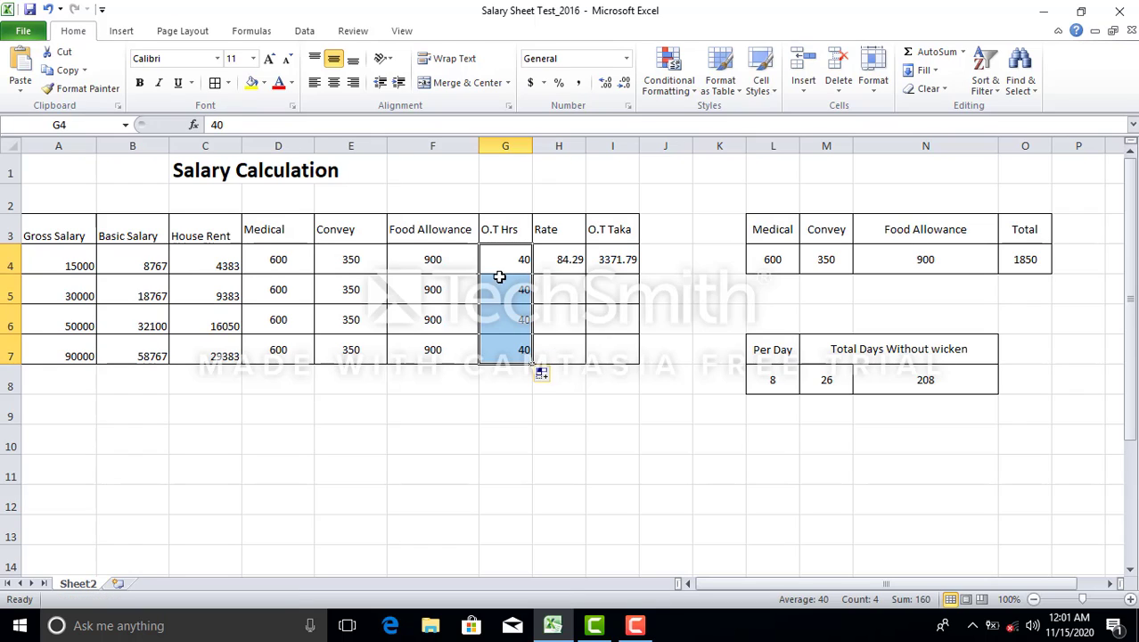
pyautogui.click(574, 260)
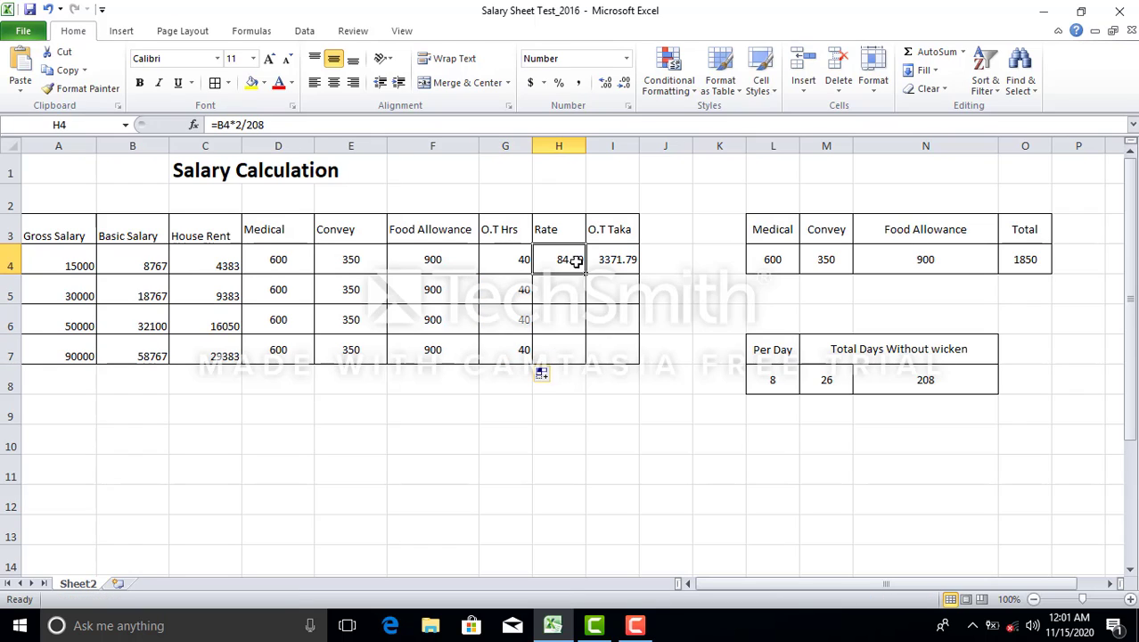
pyautogui.doubleClick(586, 274)
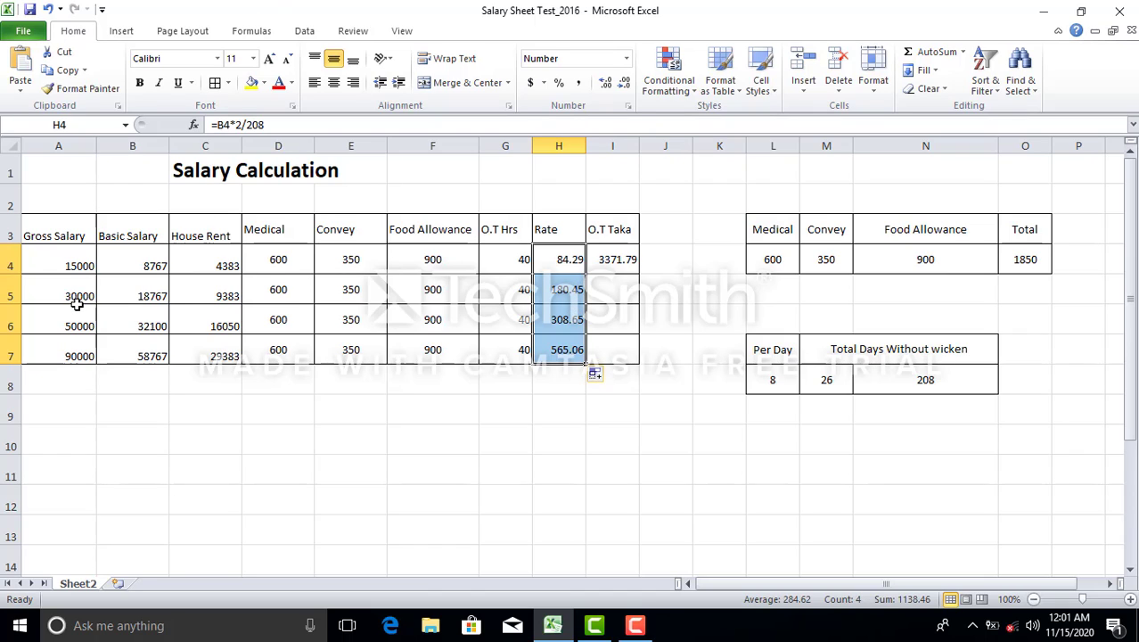
pyautogui.click(632, 262)
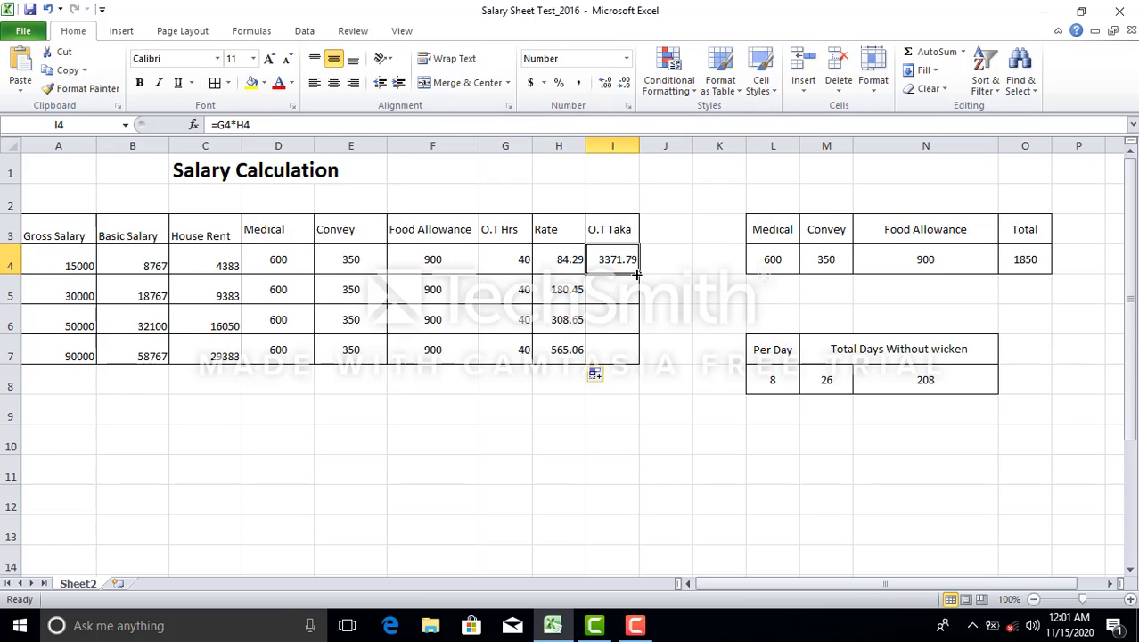
pyautogui.moveTo(638, 276); pyautogui.dragTo(635, 356)
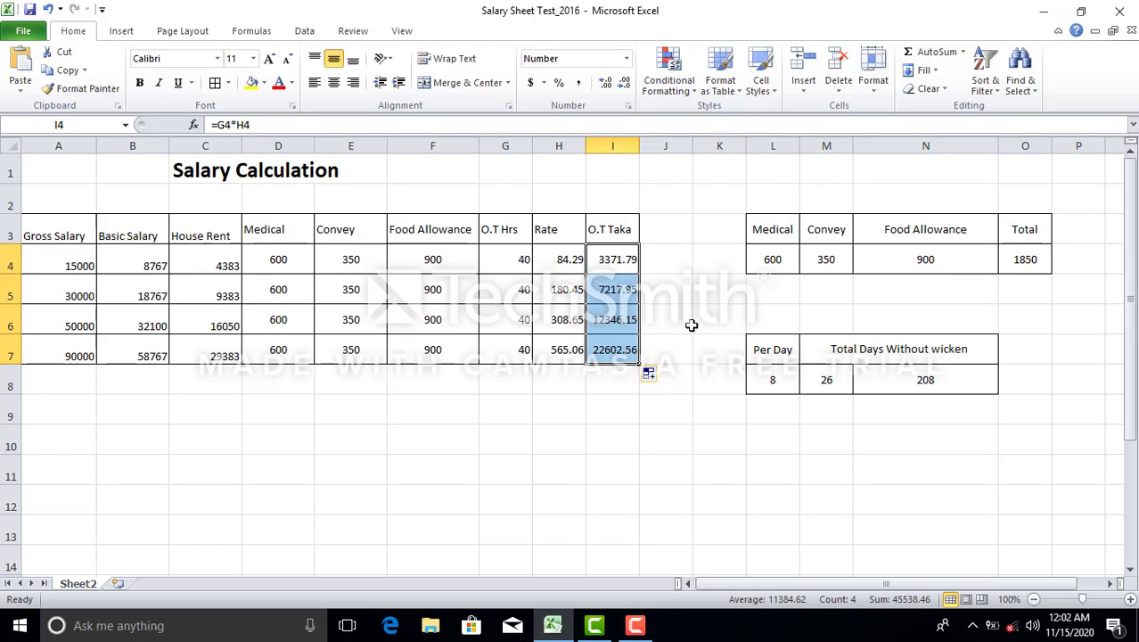
# Enter the label Absent Days in cell D10 with the value 2 beside it in E10
pyautogui.click(276, 439)
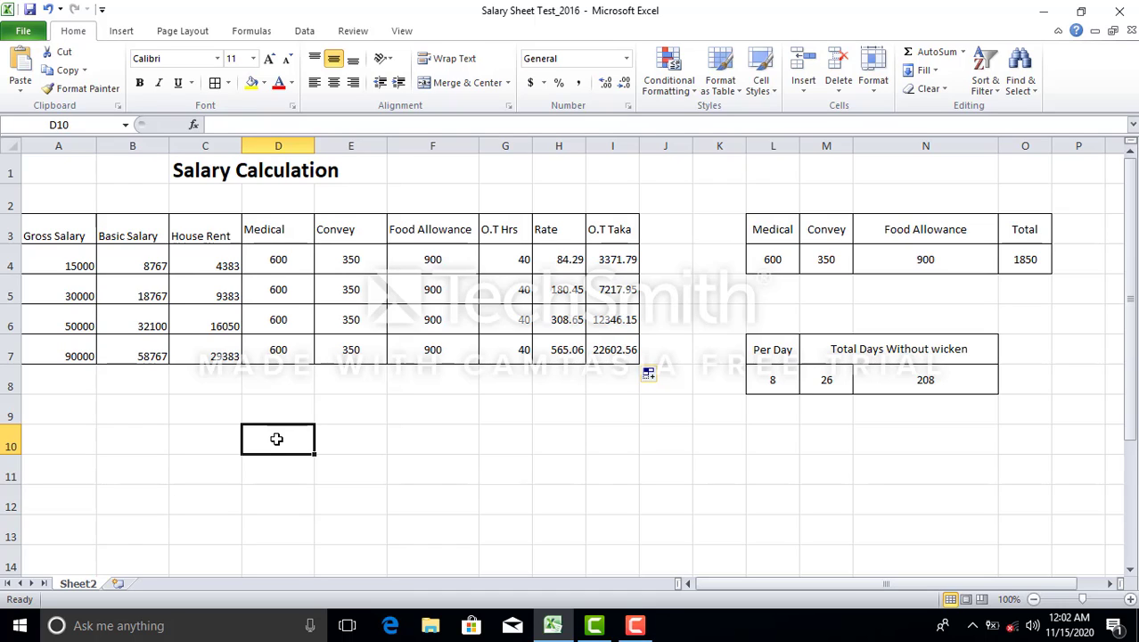
pyautogui.write('A')
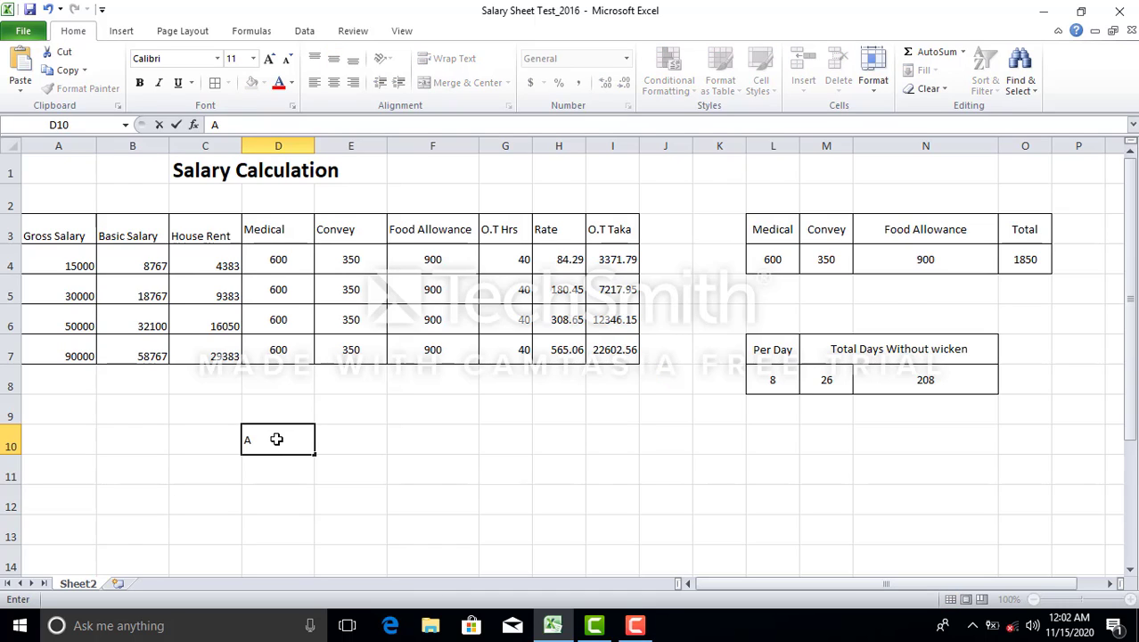
pyautogui.write('bsent Days')
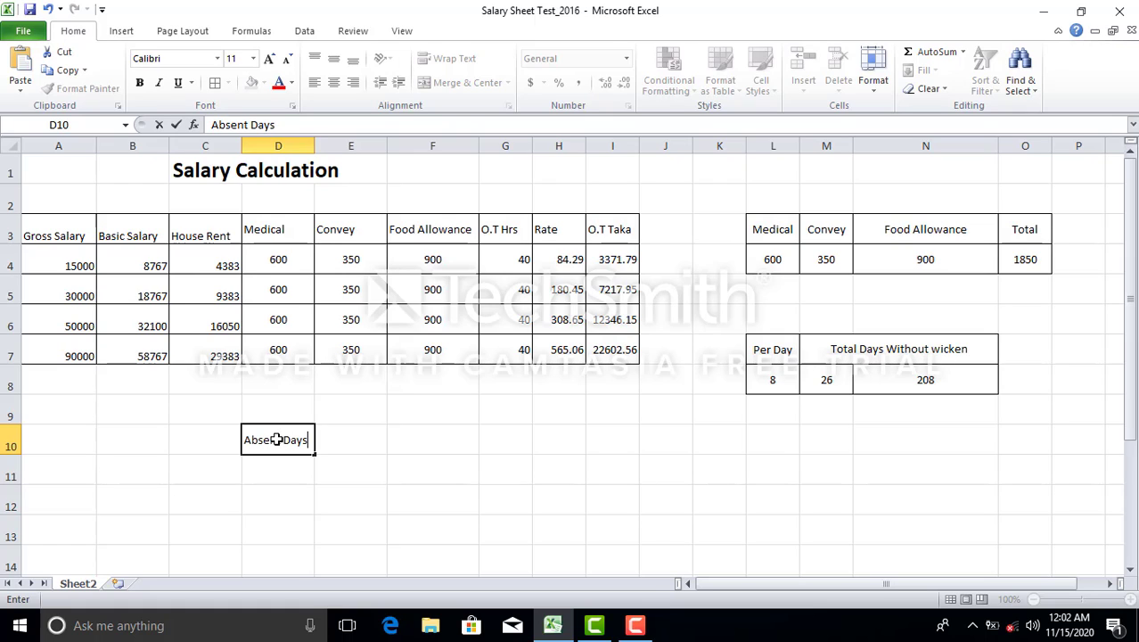
pyautogui.click(330, 433)
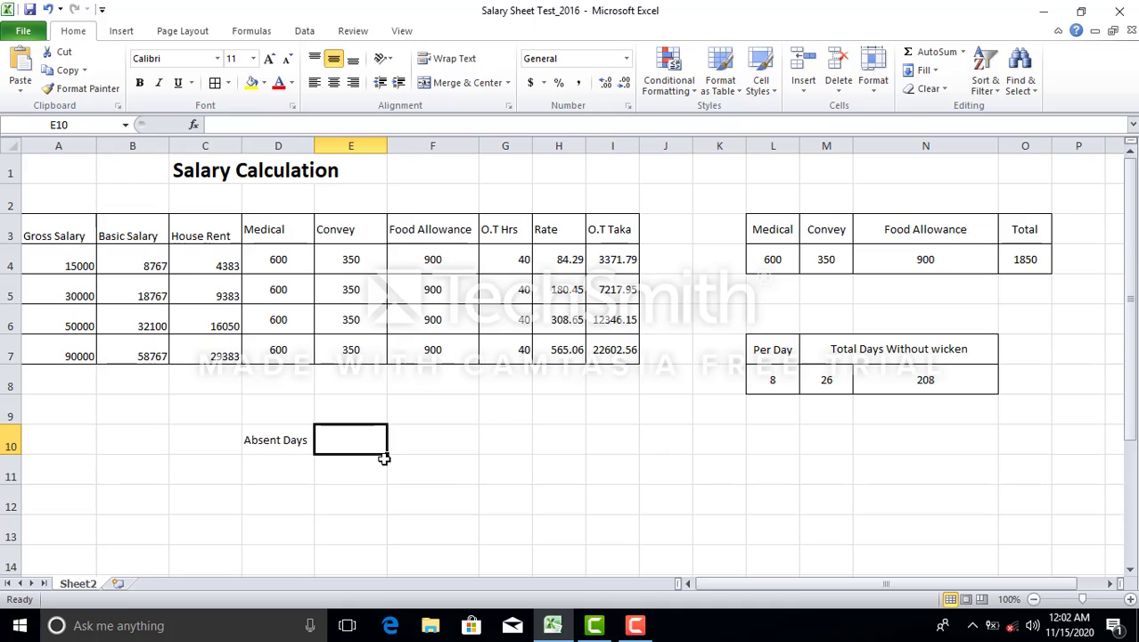
pyautogui.write('2')
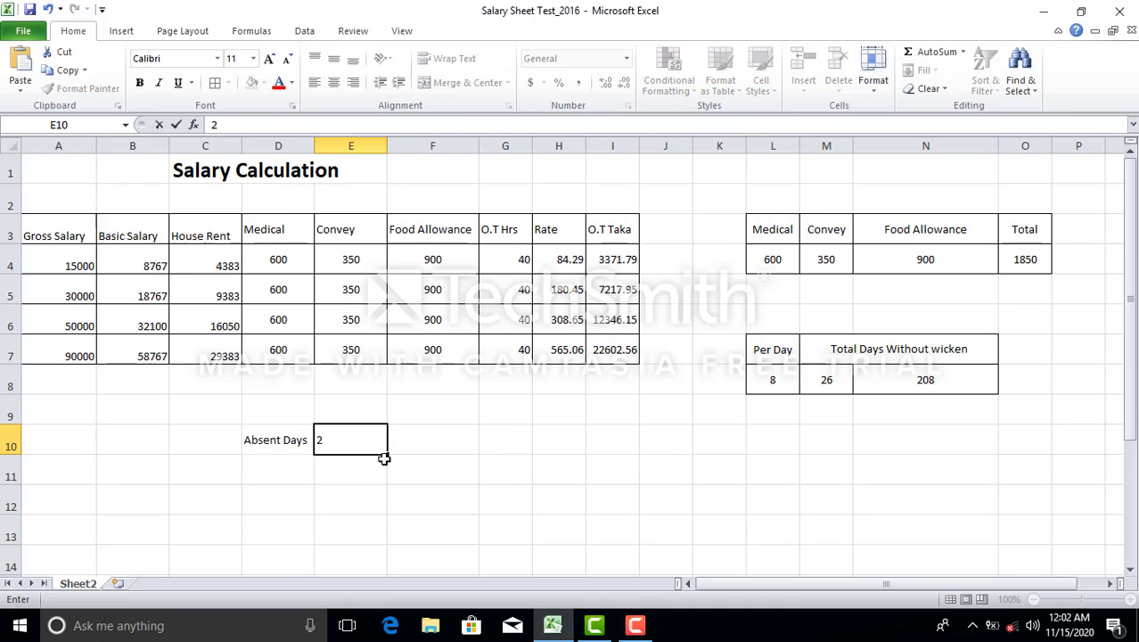
pyautogui.click(439, 527)
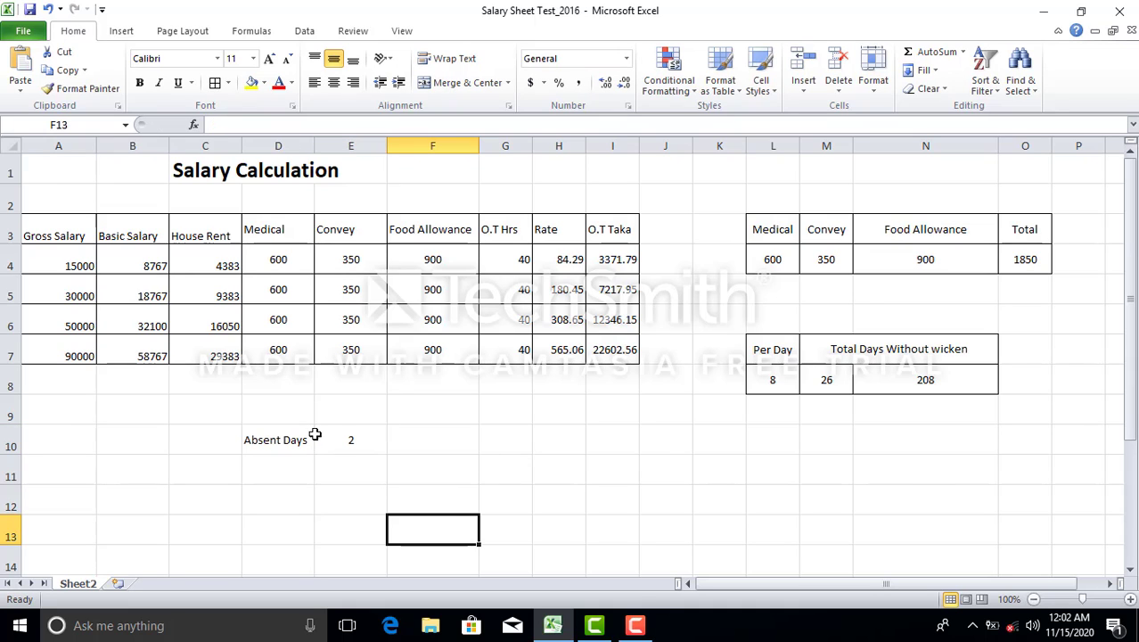
# Calculate the first employee's daily basic salary in cell D11 with the formula =B4/30
pyautogui.click(353, 468)
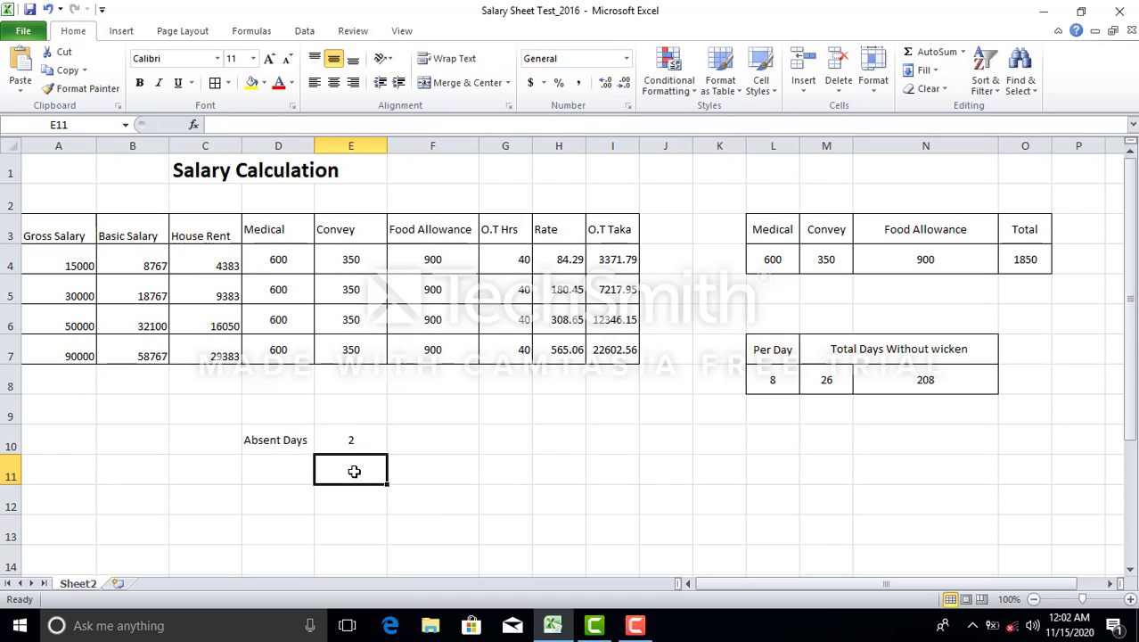
pyautogui.click(285, 480)
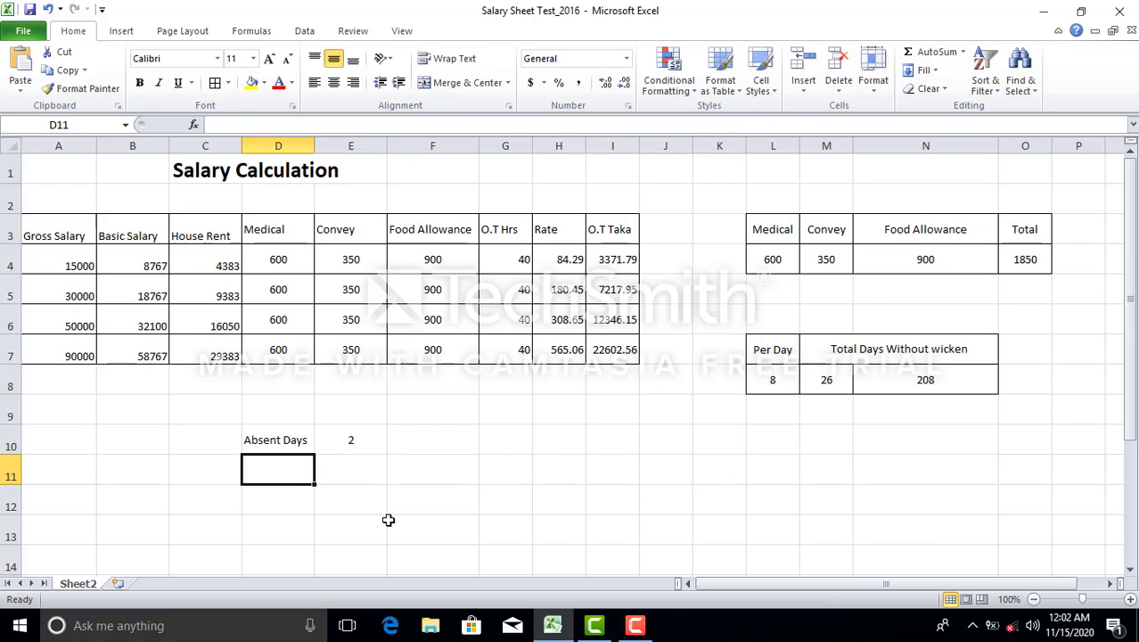
pyautogui.write('=')
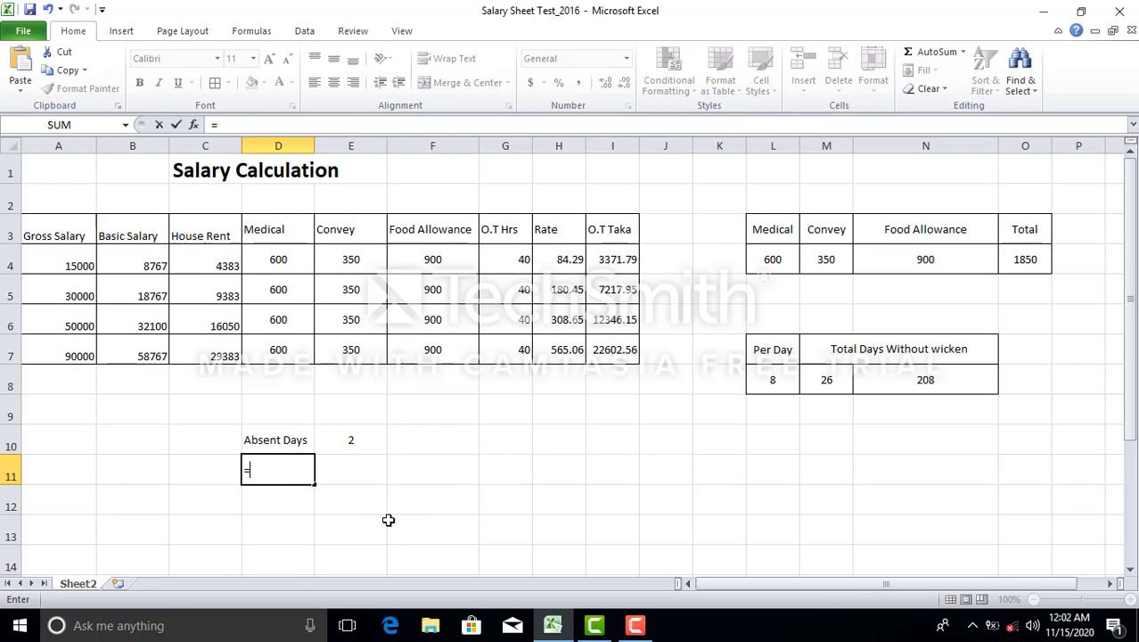
pyautogui.click(158, 267)
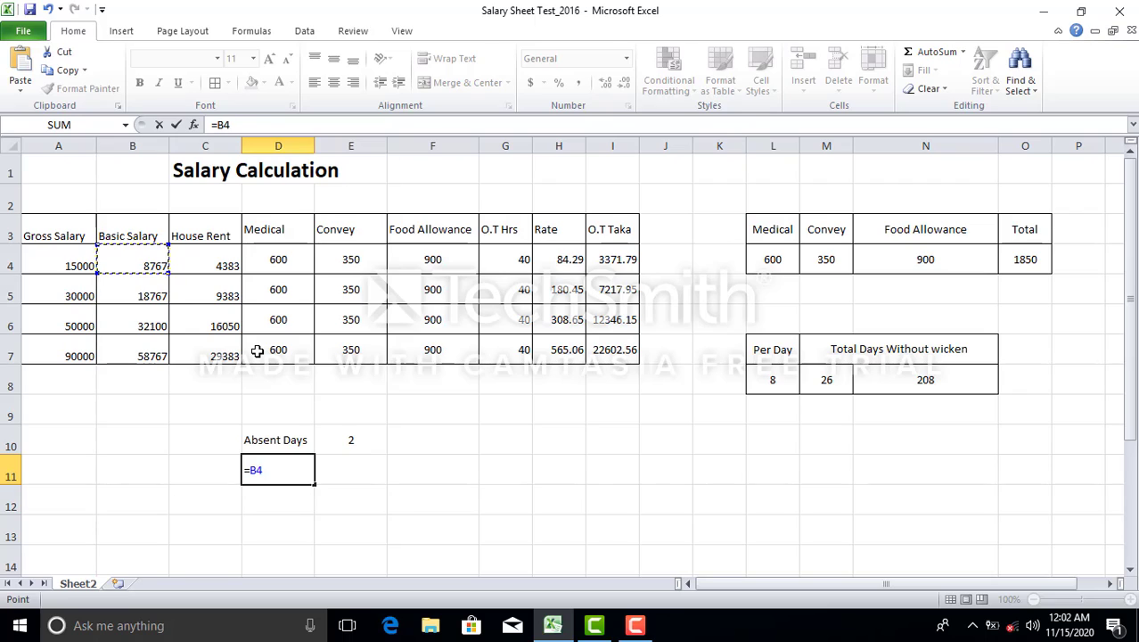
pyautogui.write('/30')
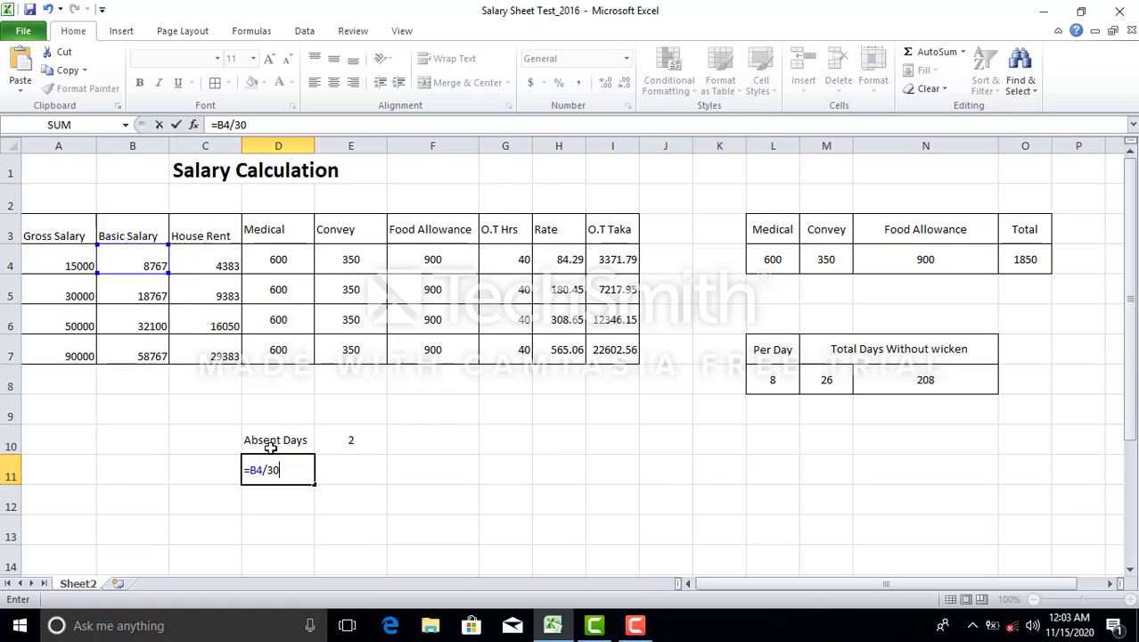
pyautogui.press('Return')
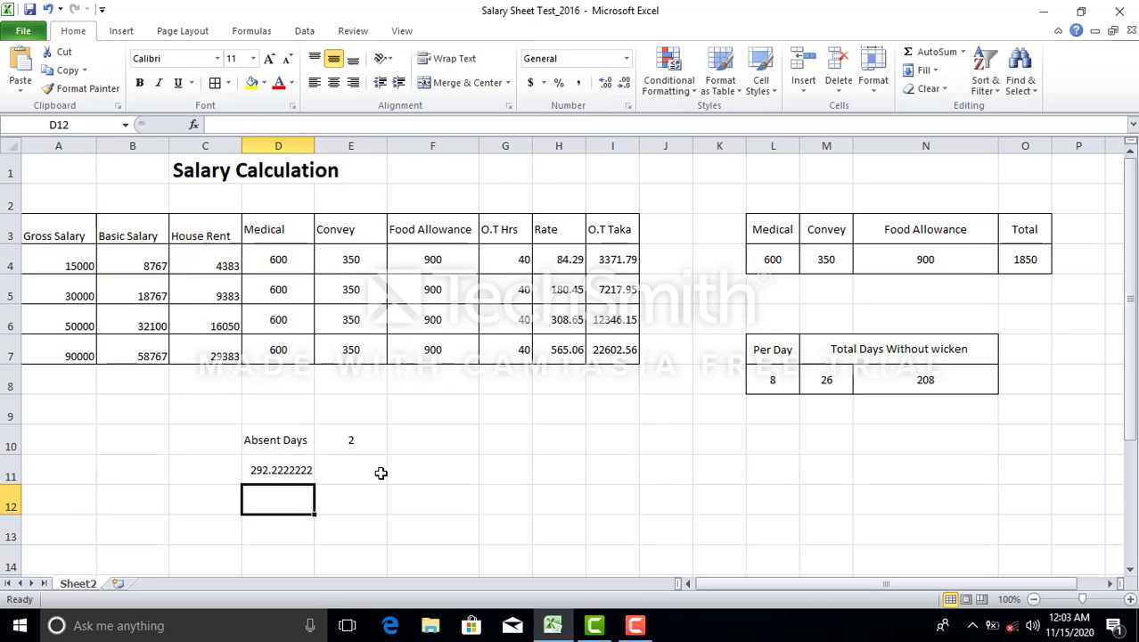
pyautogui.click(295, 464)
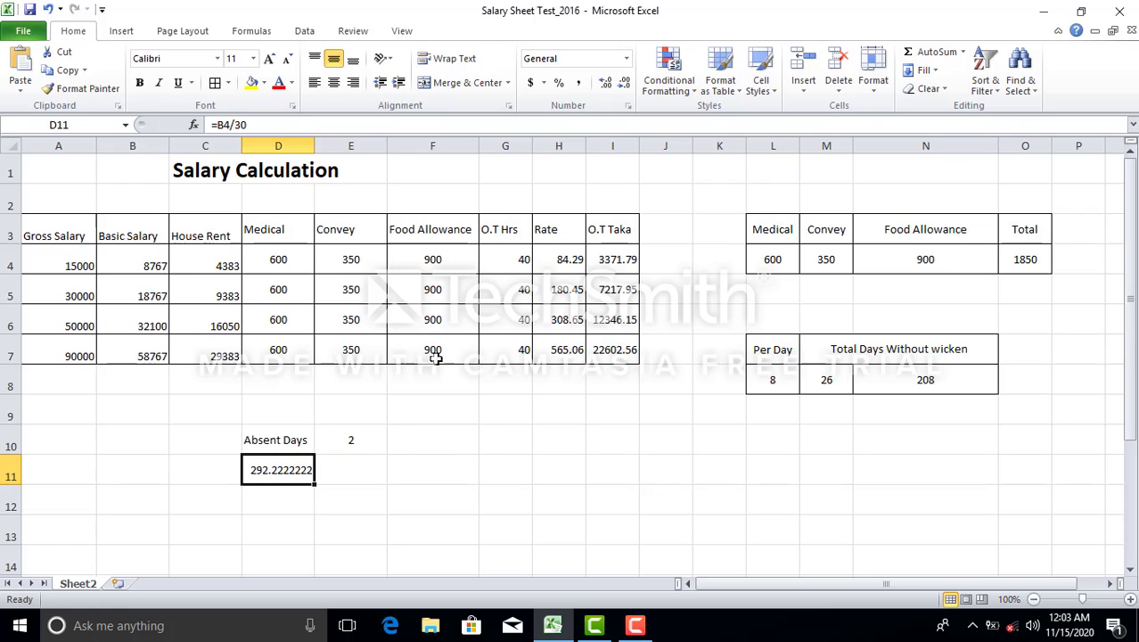
# Enter 2 absent days in cell E11 and calculate the absence deduction in F11 with the formula =D11*E11
pyautogui.click(345, 469)
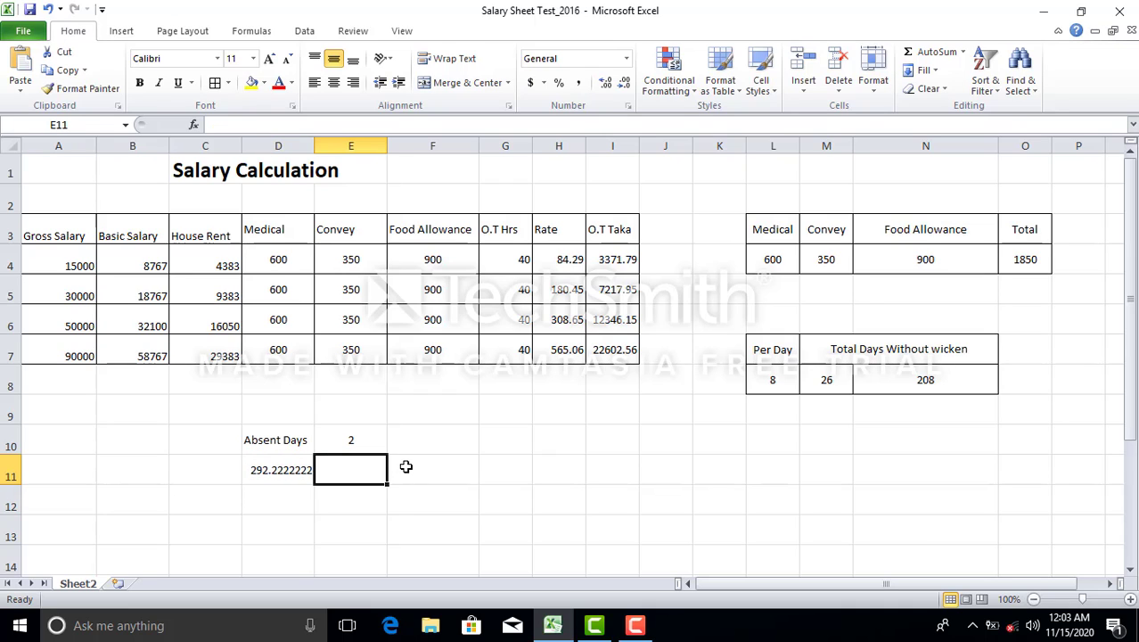
pyautogui.write('2')
pyautogui.click(433, 470)
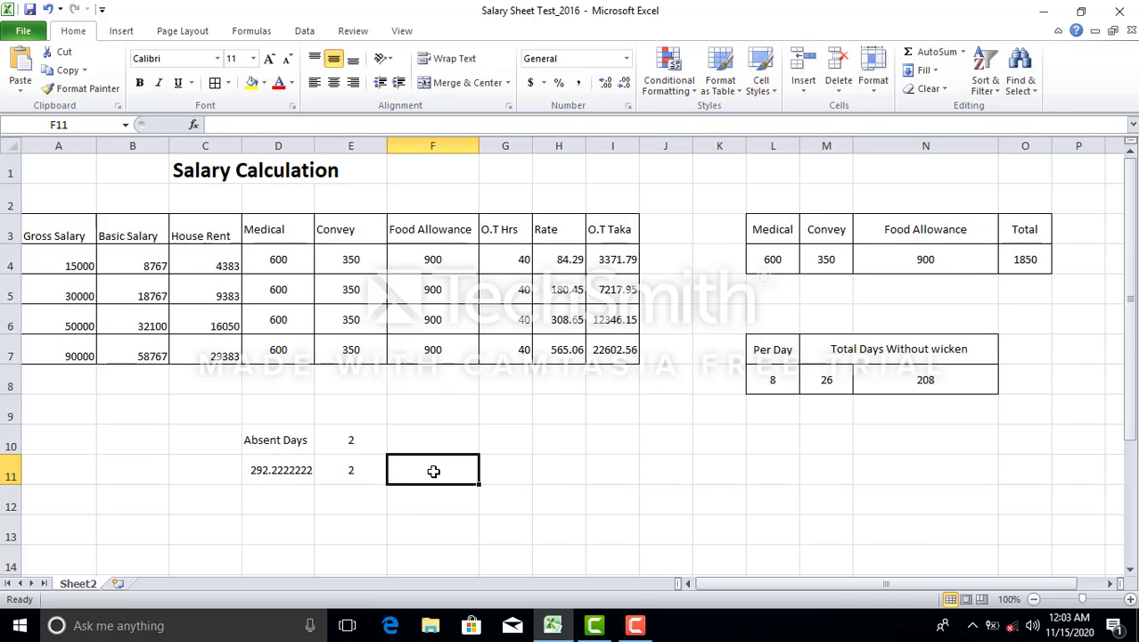
pyautogui.write('=')
pyautogui.click(300, 469)
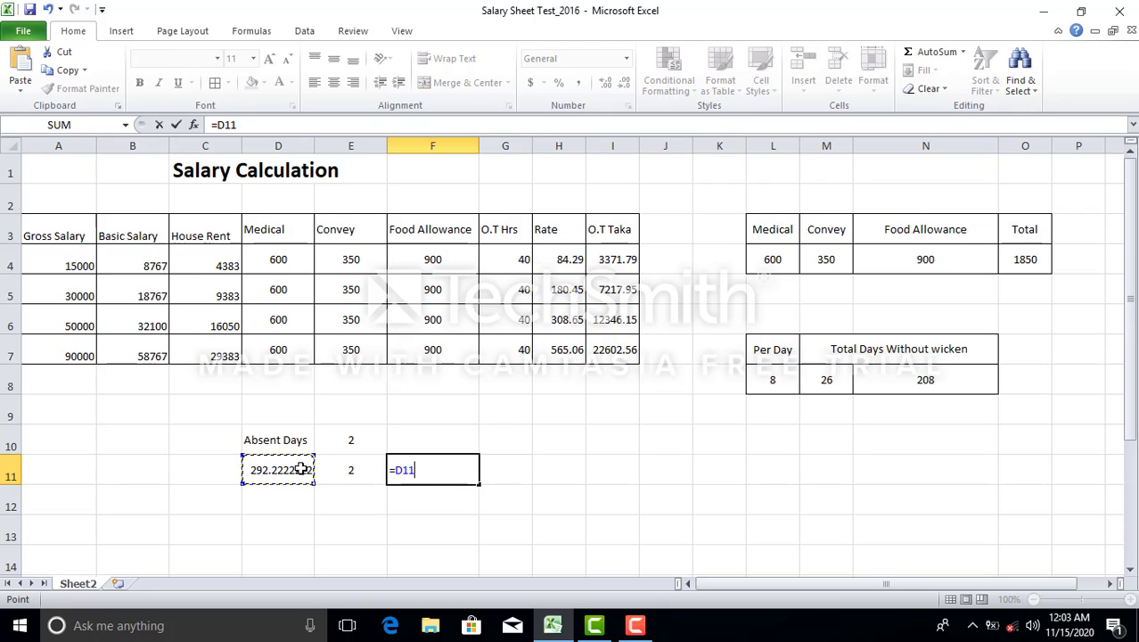
pyautogui.write('*')
pyautogui.click(341, 466)
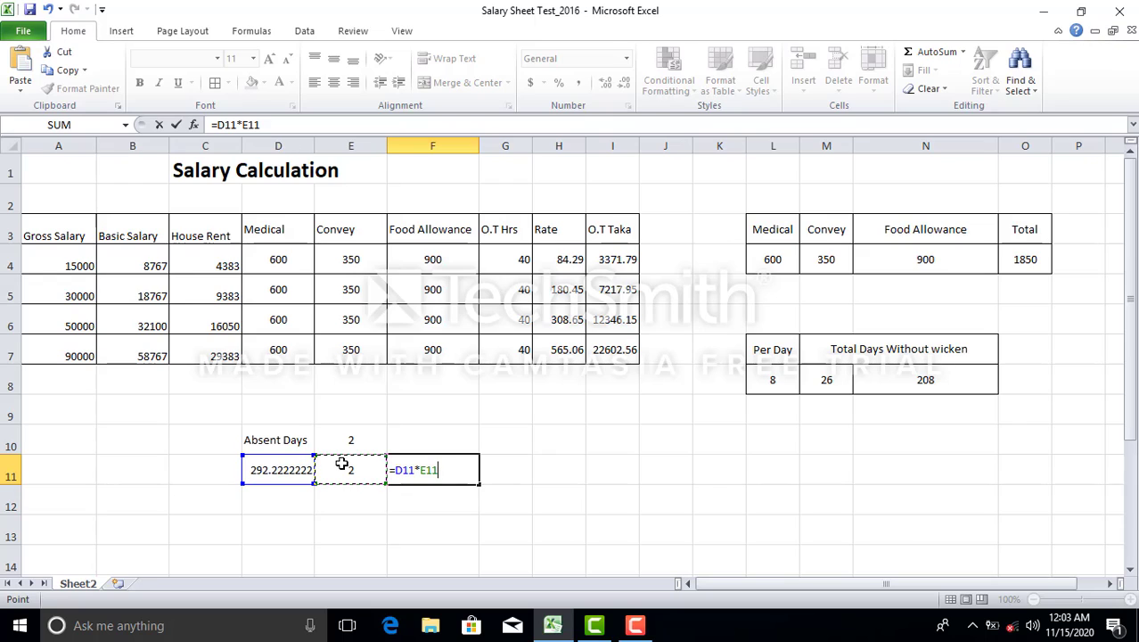
pyautogui.press('Return')
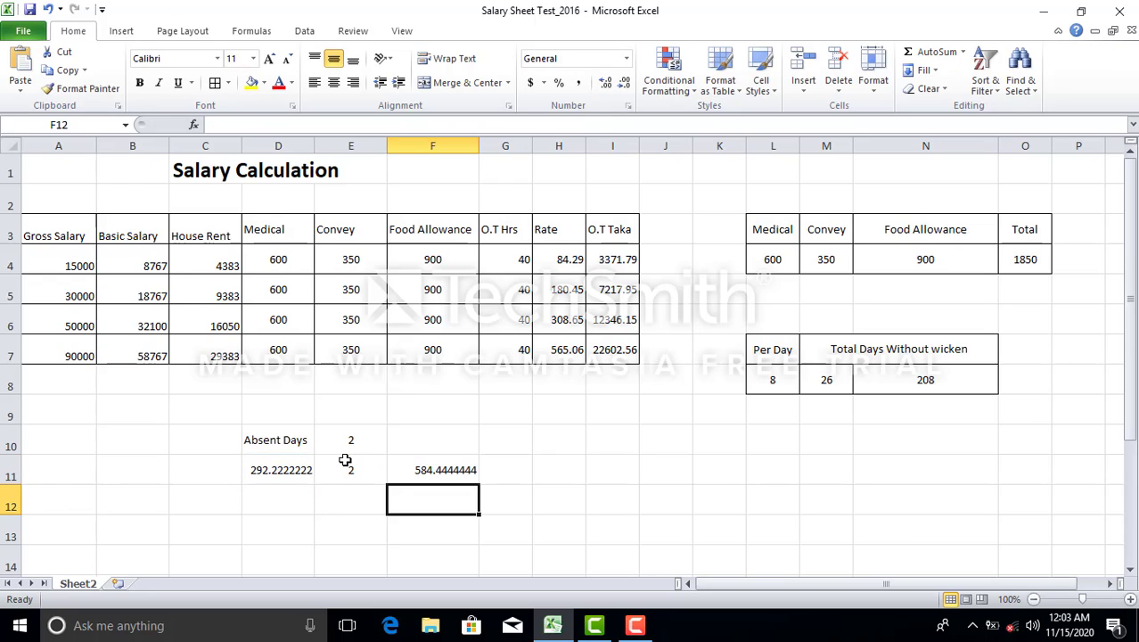
pyautogui.click(445, 474)
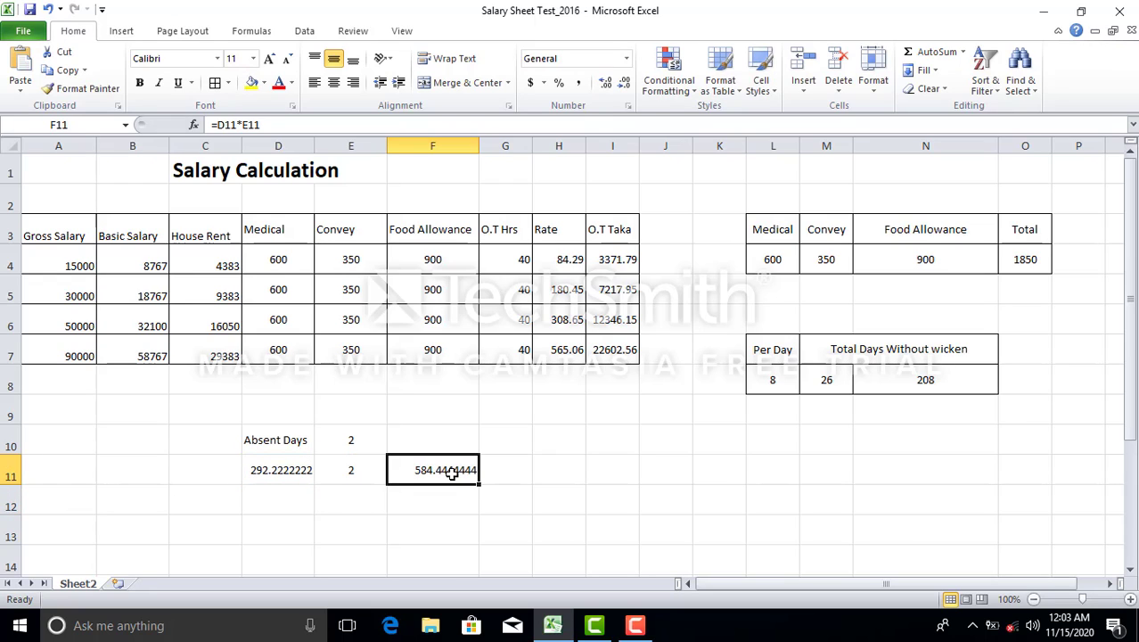
# Format the absence deduction in cell F11 to show two decimal places
pyautogui.click(625, 83)
pyautogui.click(625, 83)
pyautogui.click(625, 83)
pyautogui.click(625, 83)
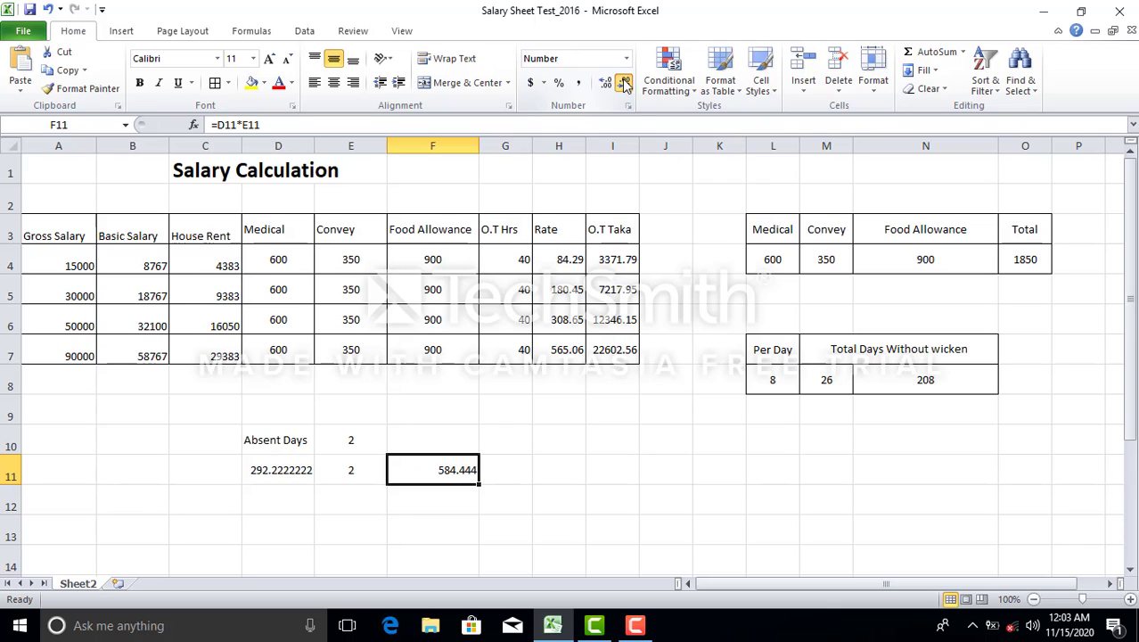
pyautogui.click(625, 83)
# Format the daily basic salary in cell D11 to show two decimal places
pyautogui.click(298, 470)
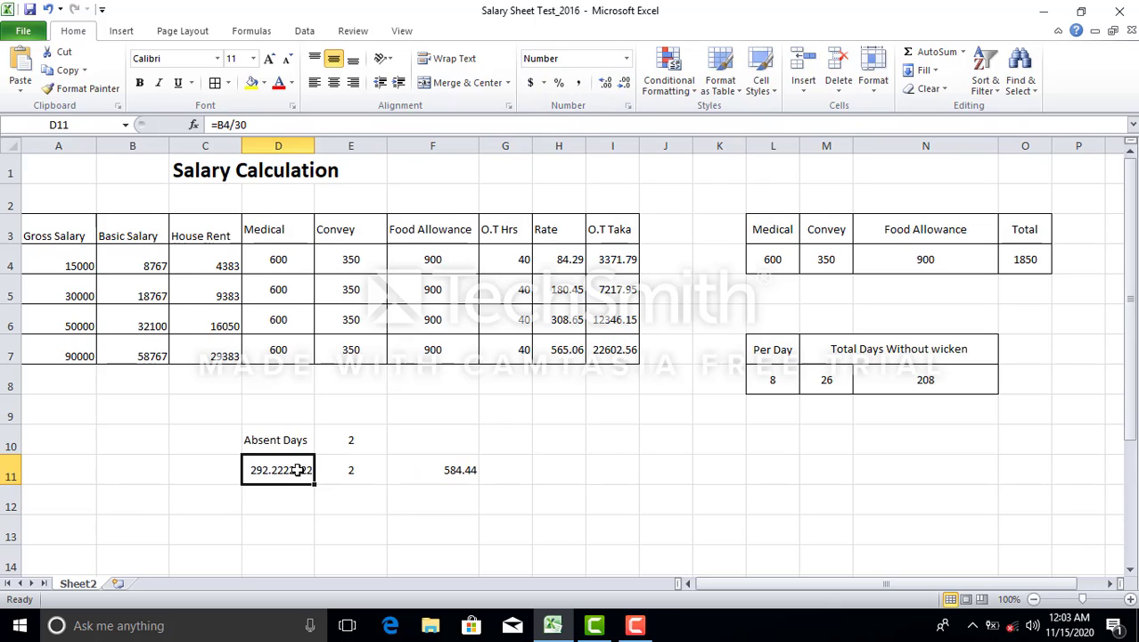
pyautogui.click(625, 83)
pyautogui.click(625, 83)
pyautogui.click(625, 83)
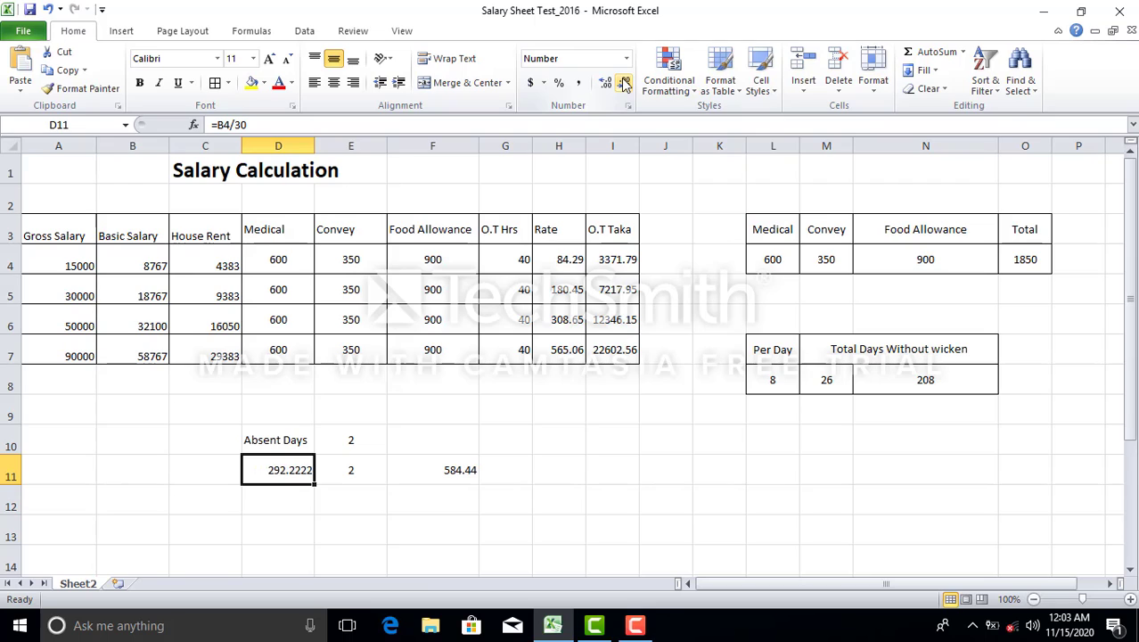
pyautogui.click(625, 83)
pyautogui.click(625, 83)
pyautogui.click(642, 412)
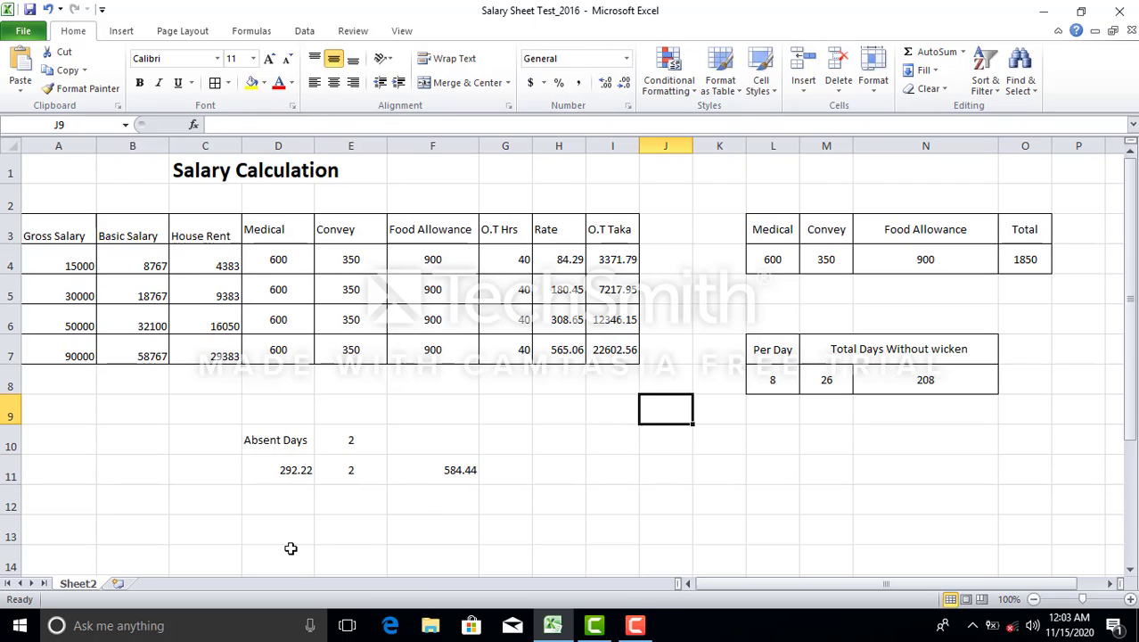
# Append an equals sign to the Absent Days label in cell D10
pyautogui.click(310, 441)
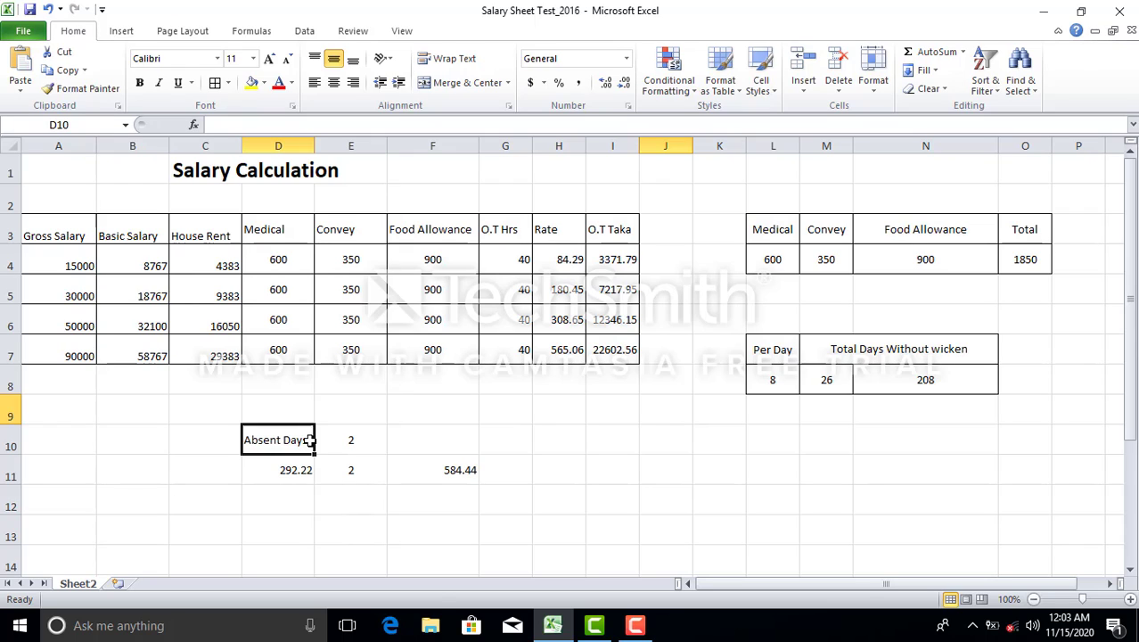
pyautogui.doubleClick(309, 440)
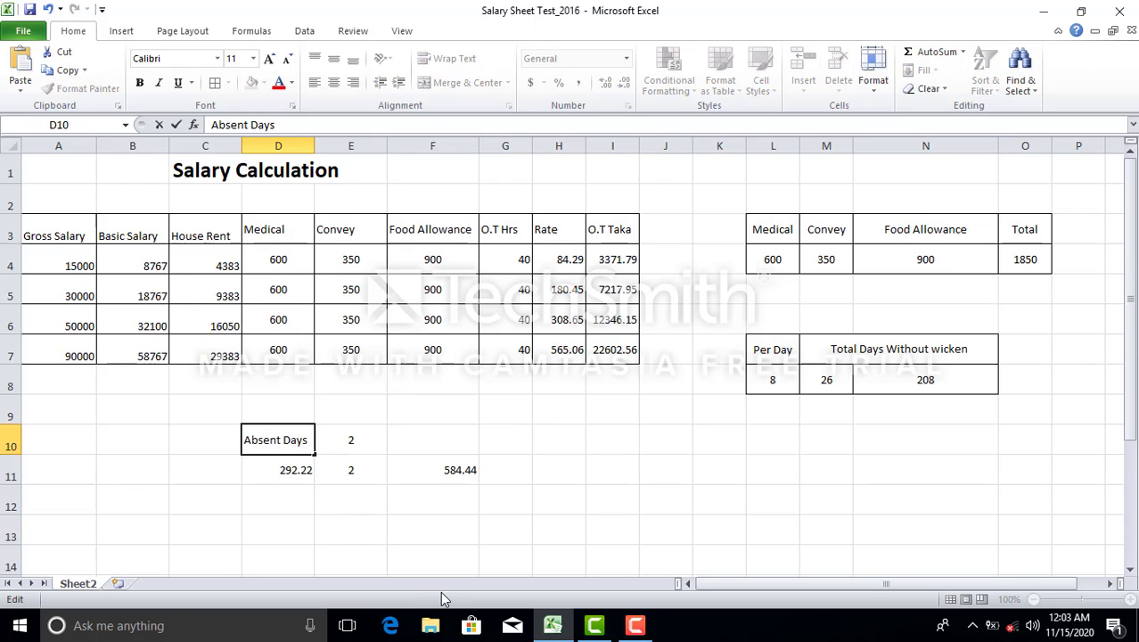
pyautogui.write('=')
pyautogui.click(570, 465)
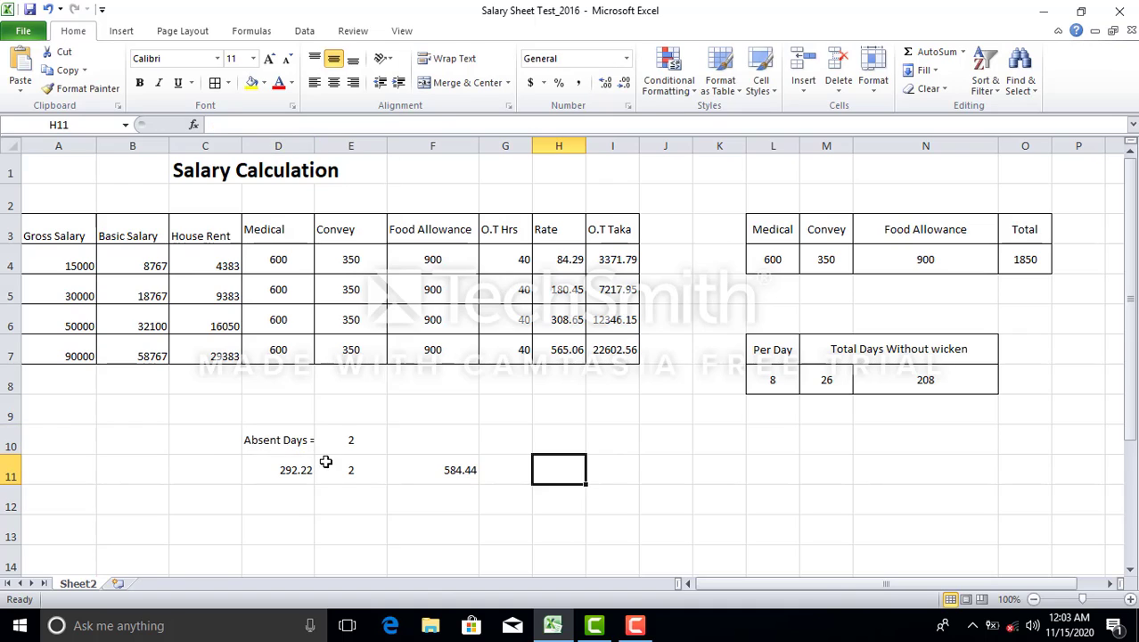
pyautogui.moveTo(307, 441); pyautogui.dragTo(356, 440)
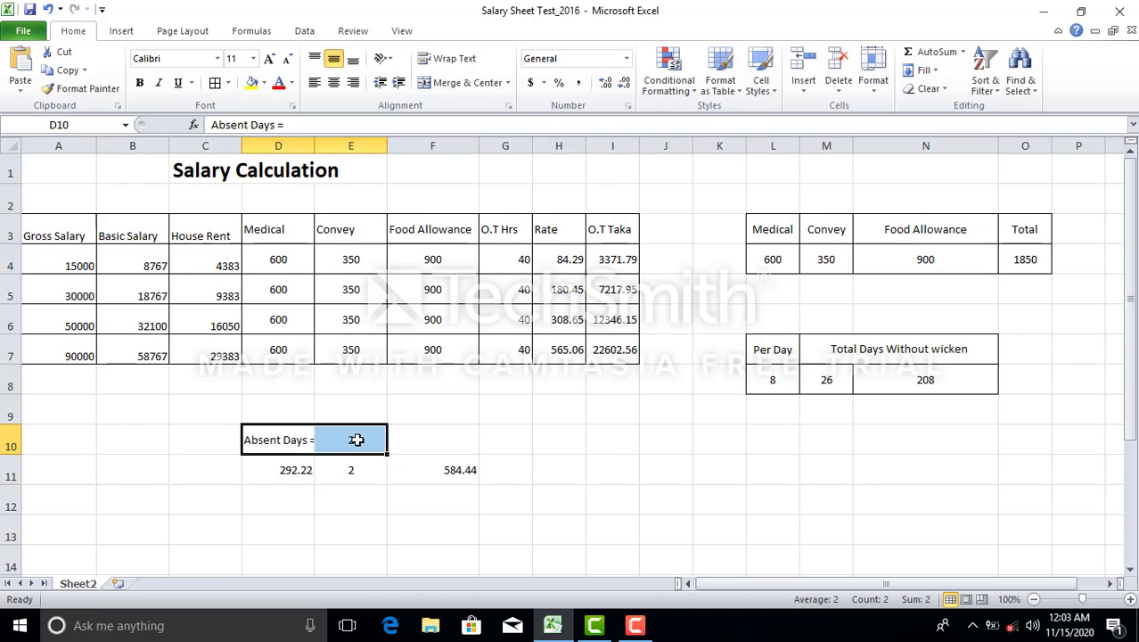
# Replace the word Days with Amount in cell D10 so the label reads "Absent Amount ="
pyautogui.doubleClick(302, 443)
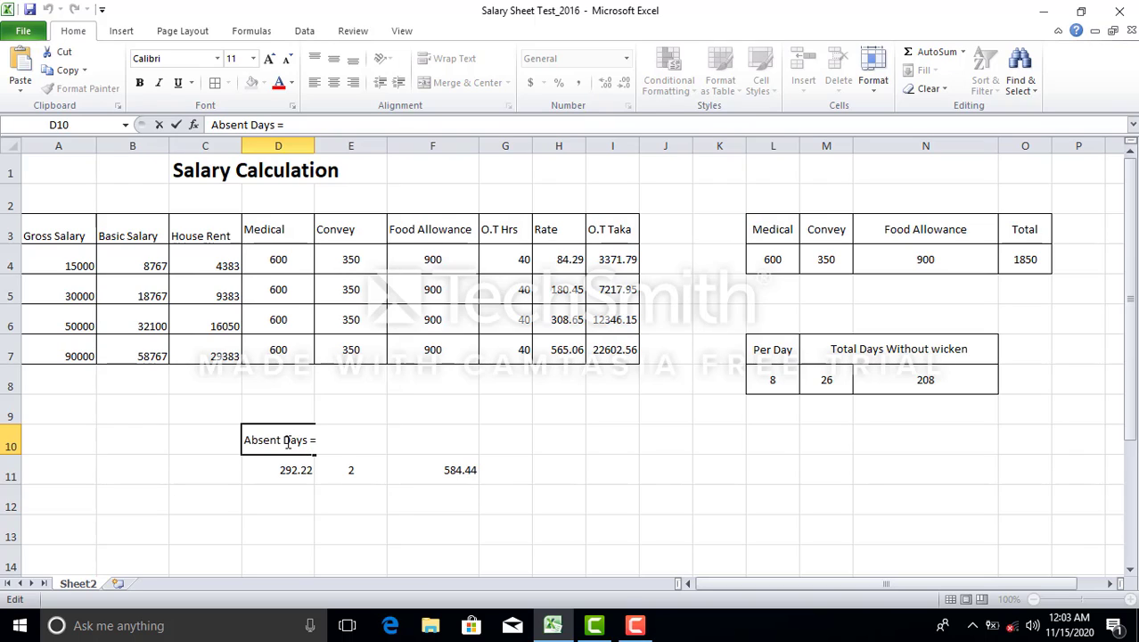
pyautogui.moveTo(287, 442); pyautogui.dragTo(306, 441)
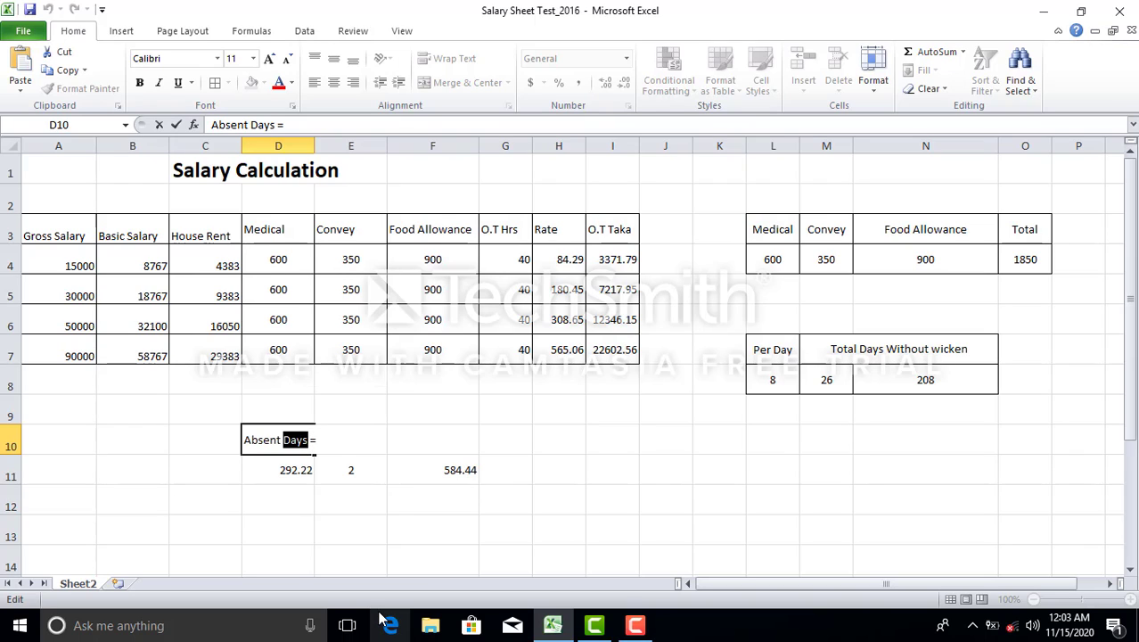
pyautogui.write('Amou')
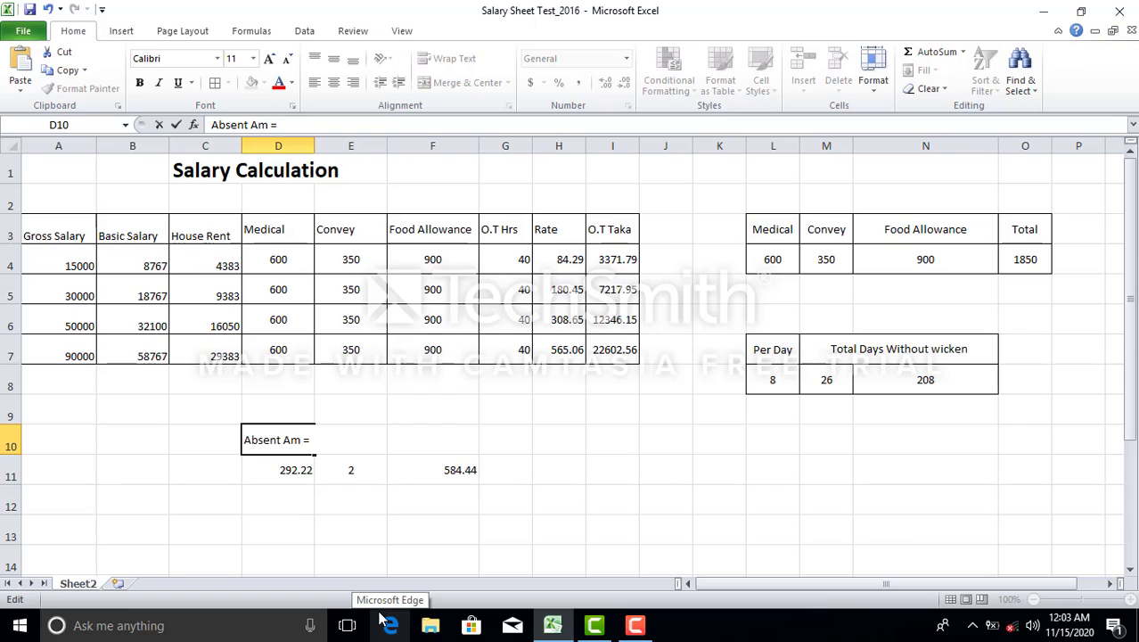
pyautogui.write('nt')
pyautogui.click(493, 533)
# Replace the content of cell E10 with the heading Days and fit column D's width to its contents
pyautogui.click(348, 442)
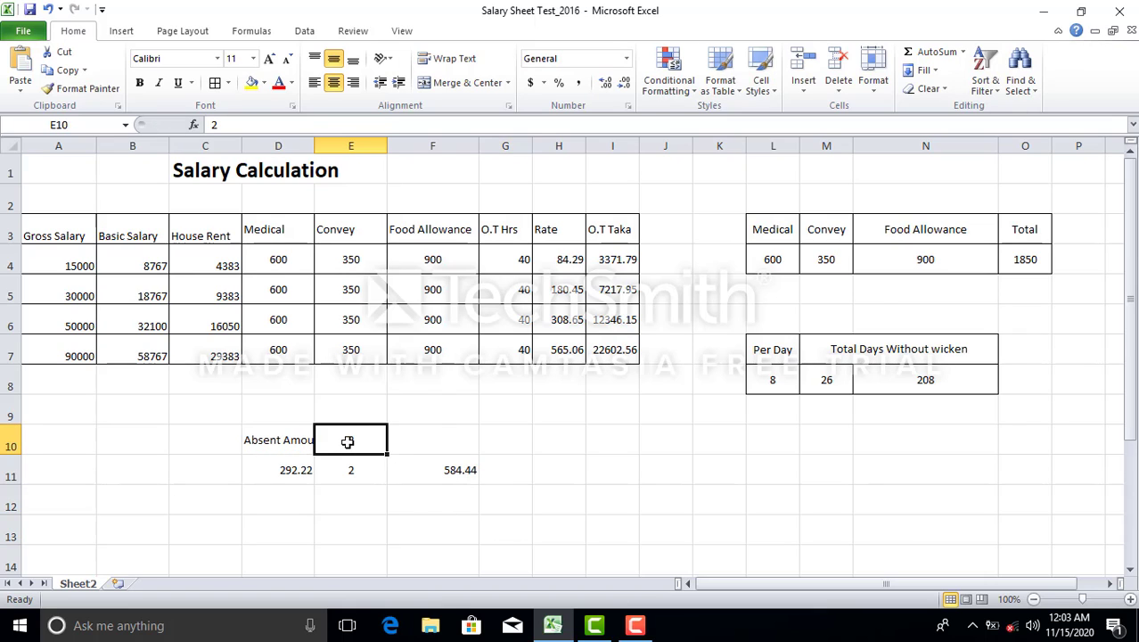
pyautogui.write('Days')
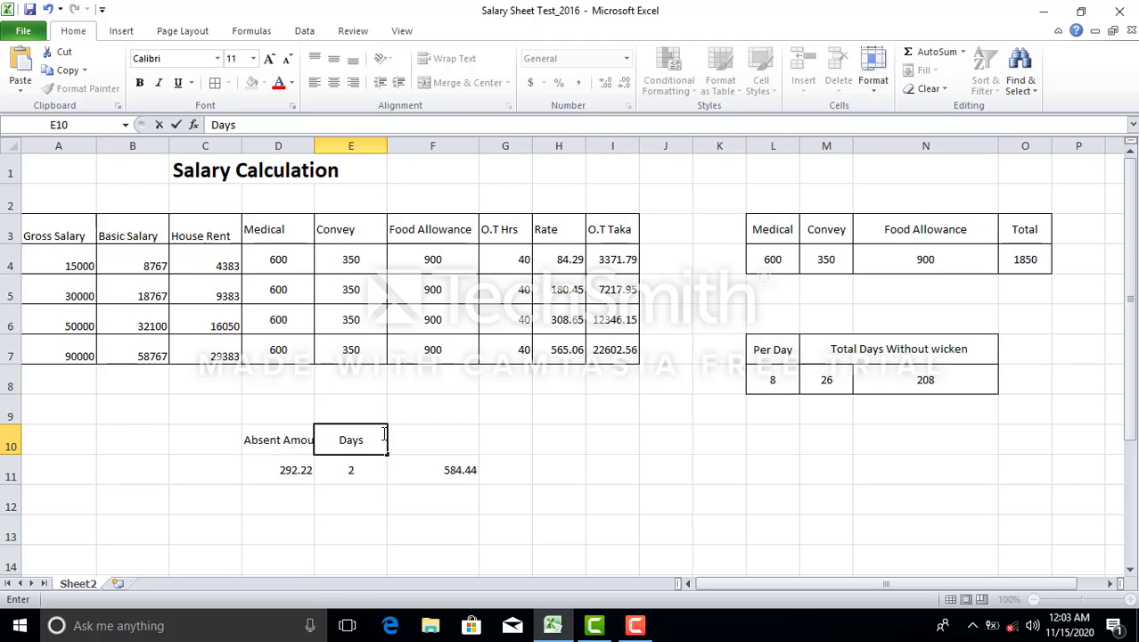
pyautogui.click(575, 446)
pyautogui.doubleClick(314, 146)
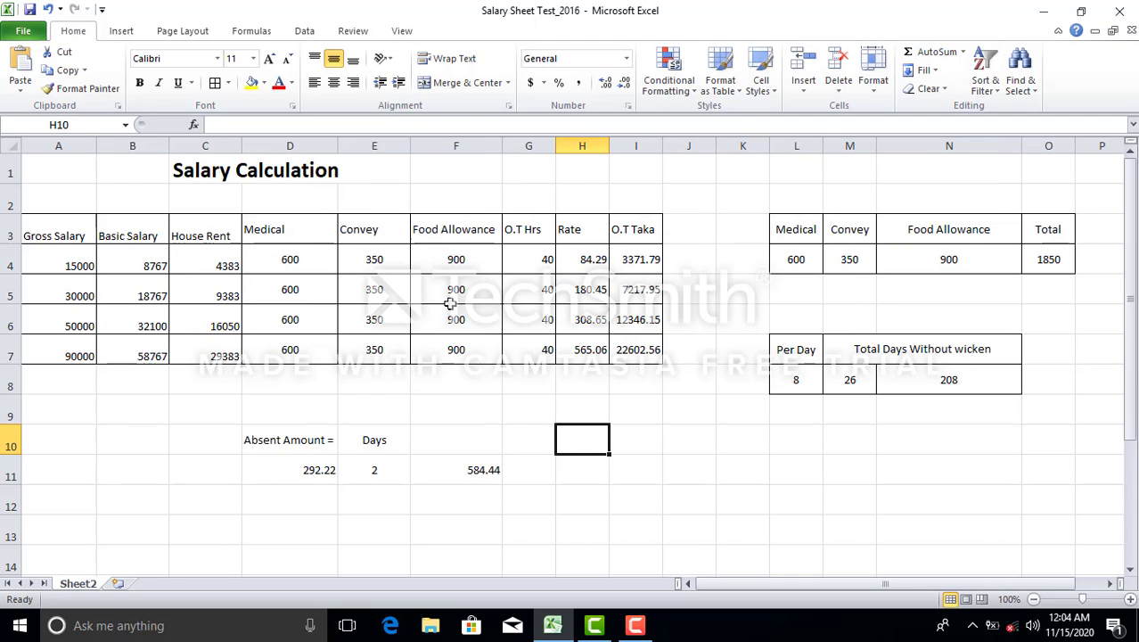
# Apply borders to all cells in the range D10:E11
pyautogui.click(470, 528)
pyautogui.moveTo(260, 437); pyautogui.dragTo(370, 467)
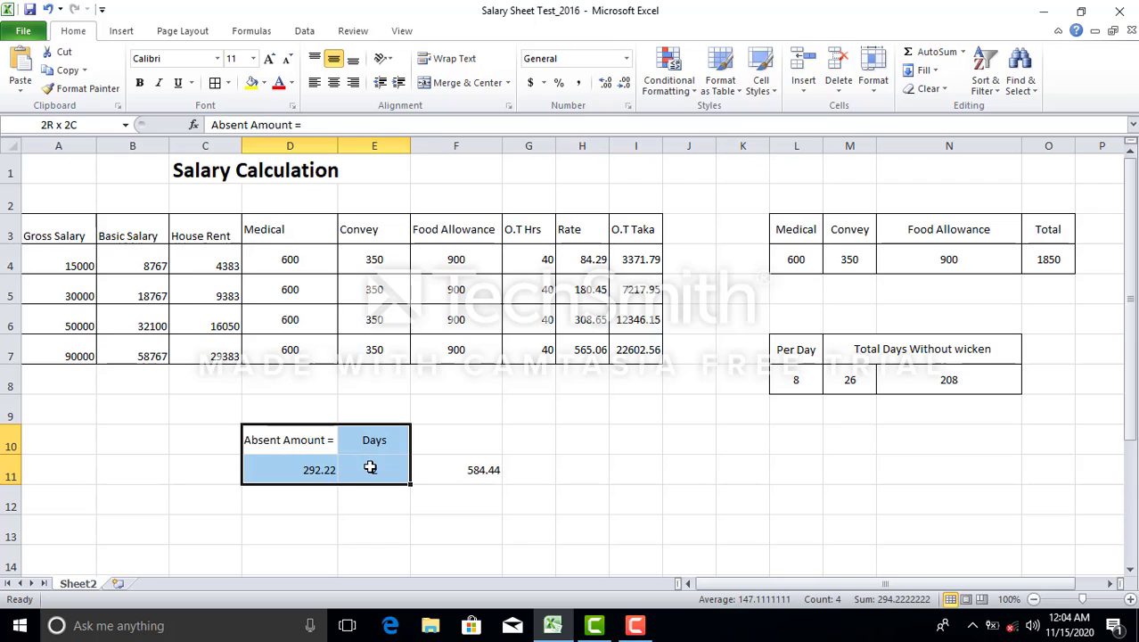
pyautogui.click(215, 84)
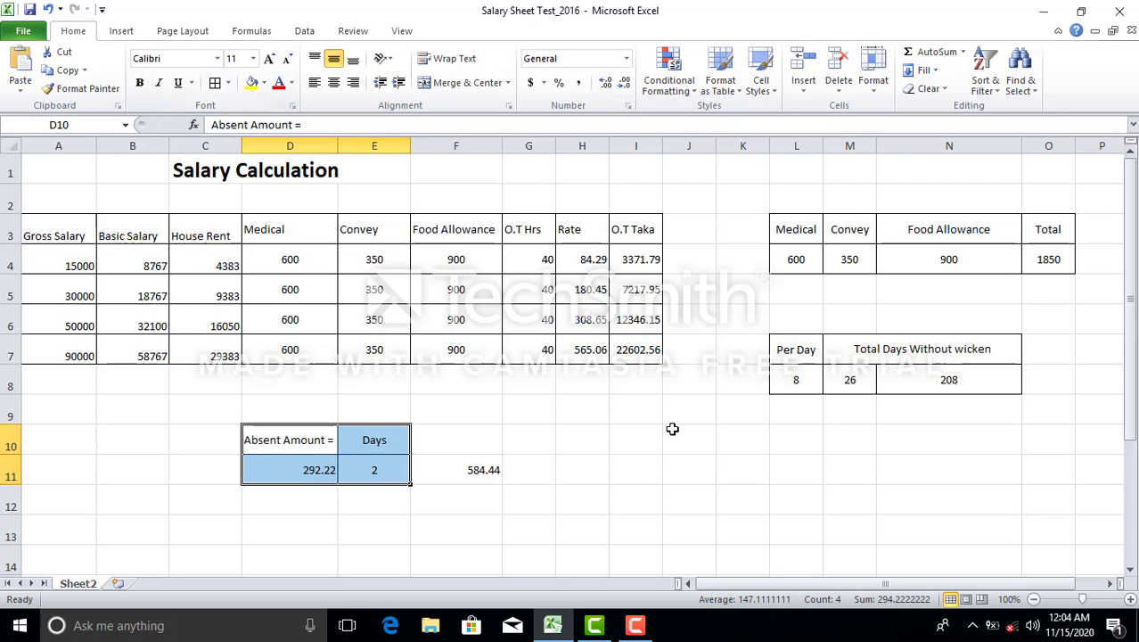
pyautogui.click(672, 429)
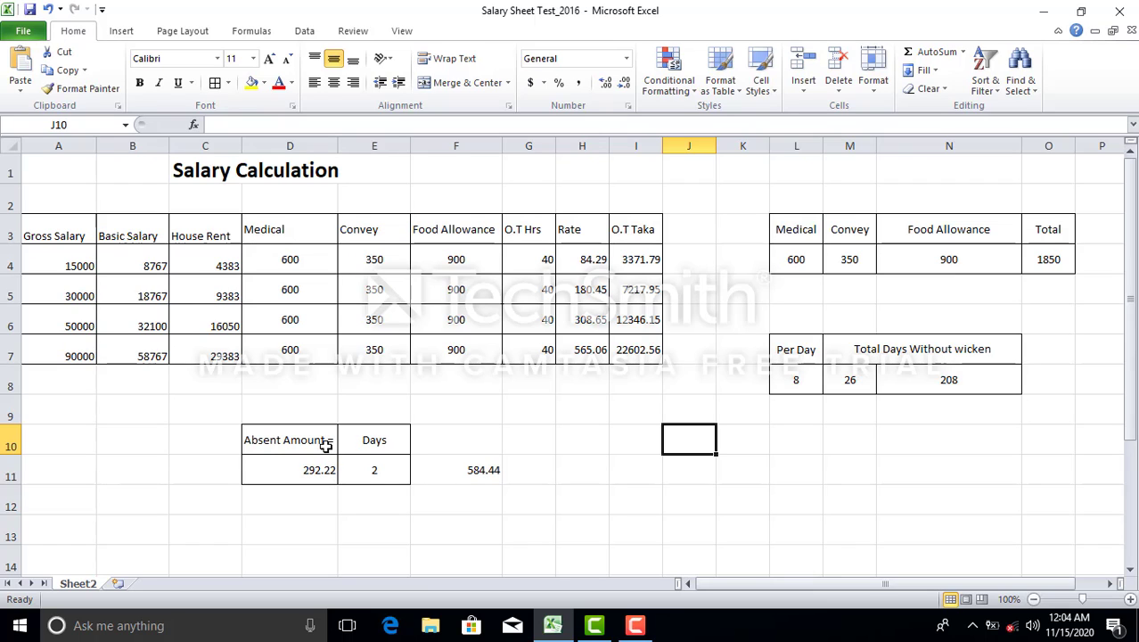
# Add the word Per at the start of the label in D10 and refit column D's width to it
pyautogui.doubleClick(245, 439)
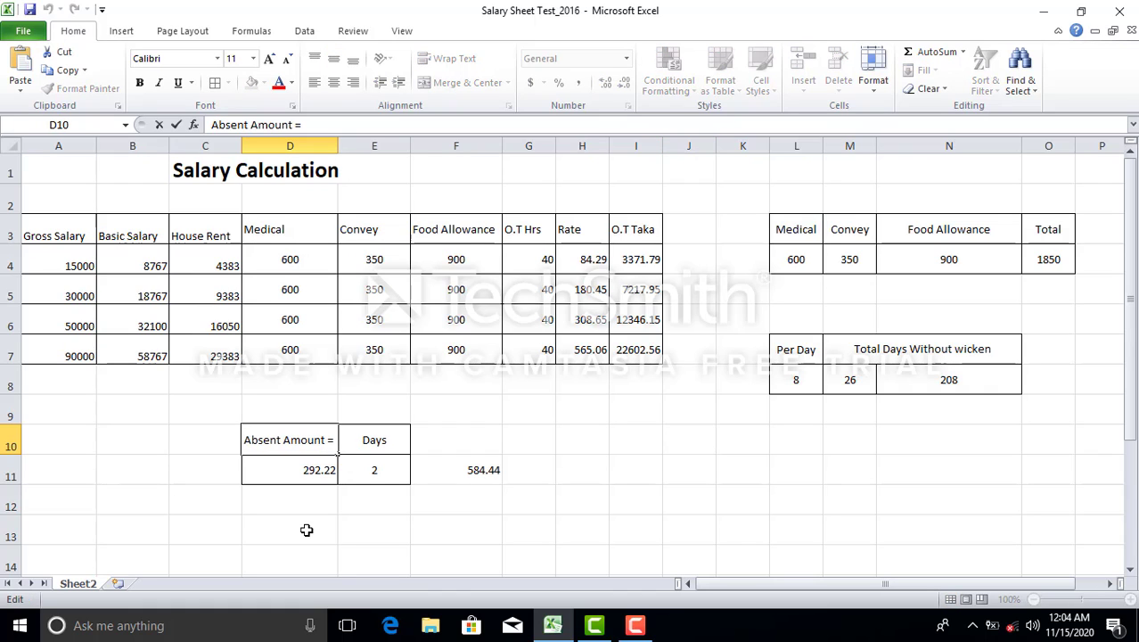
pyautogui.write('Per')
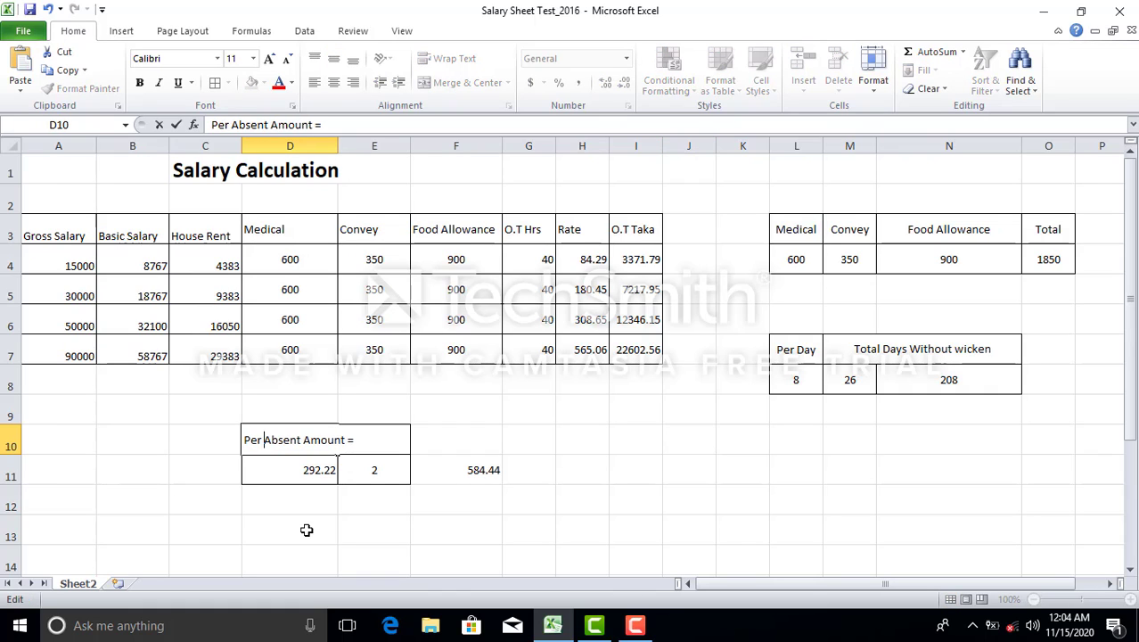
pyautogui.click(579, 413)
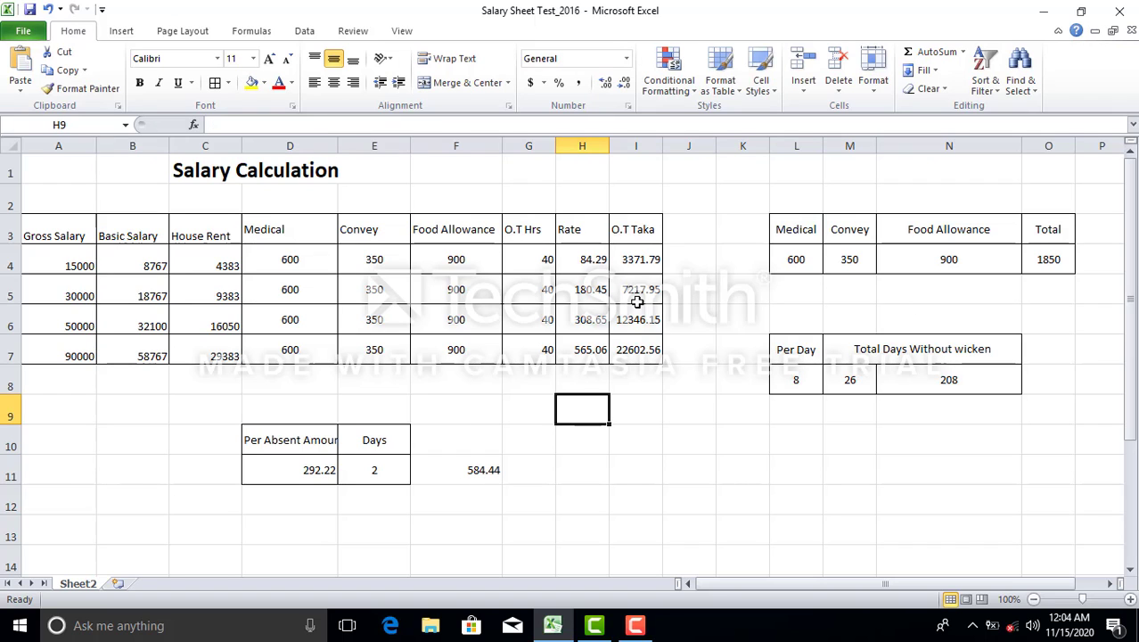
pyautogui.doubleClick(338, 146)
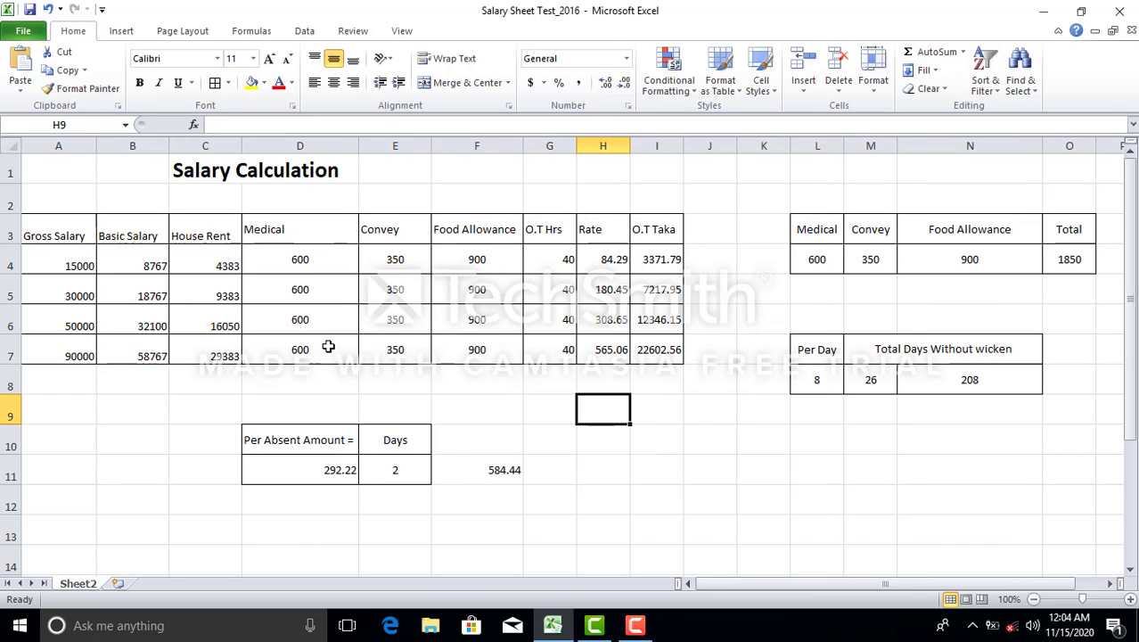
# Insert the word days after Per in cell D10, making "Per days Absent Amount =", and widen column D to fit
pyautogui.doubleClick(268, 439)
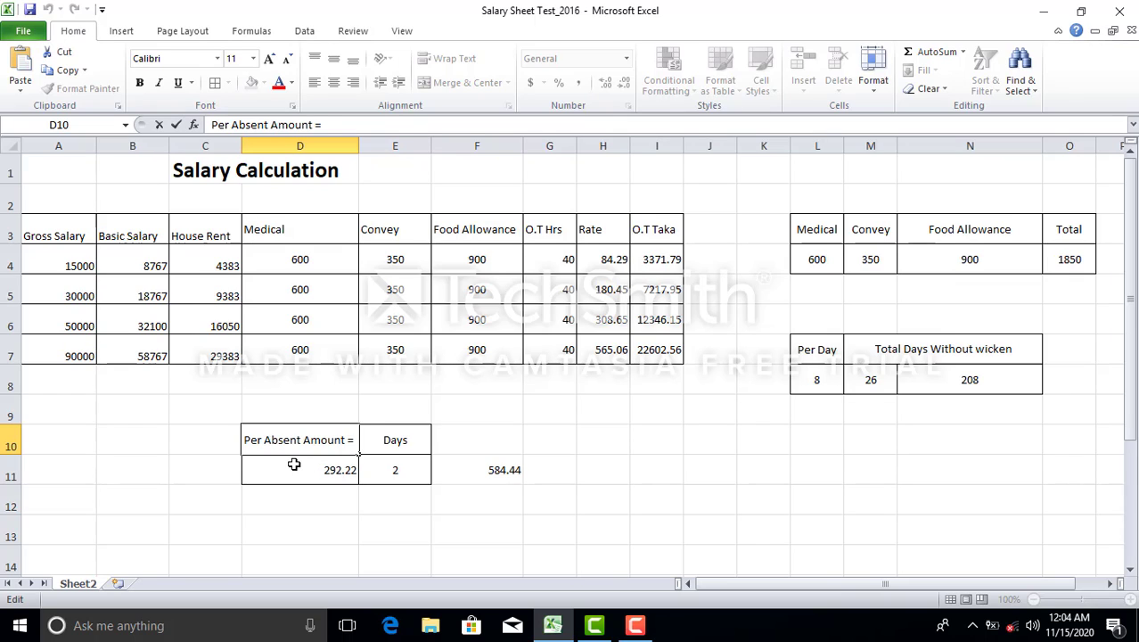
pyautogui.write('days')
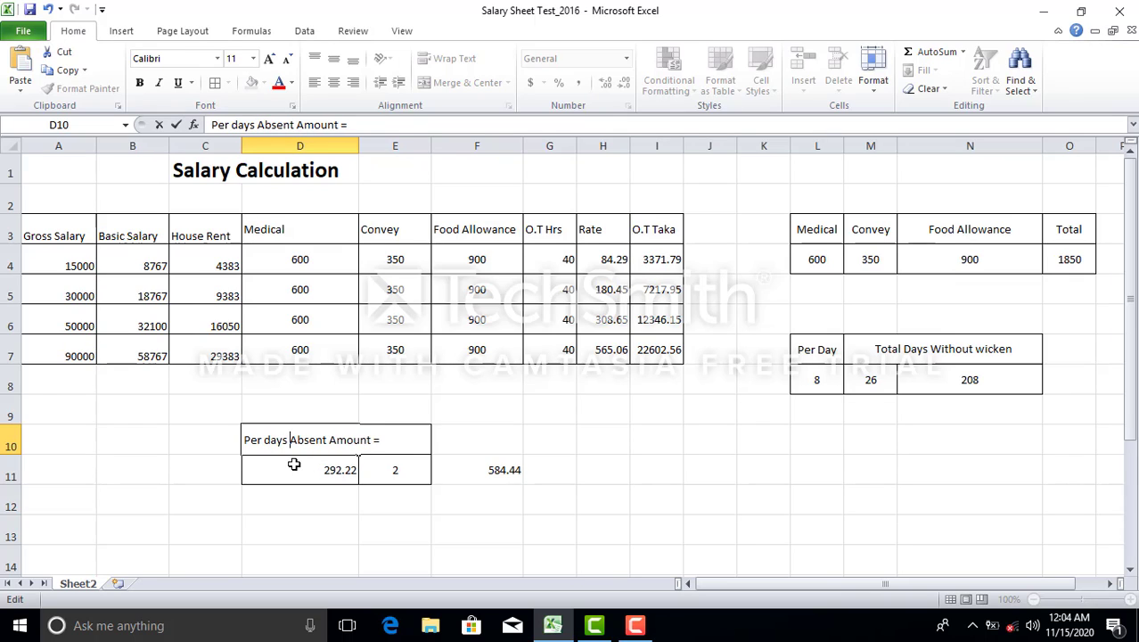
pyautogui.click(741, 410)
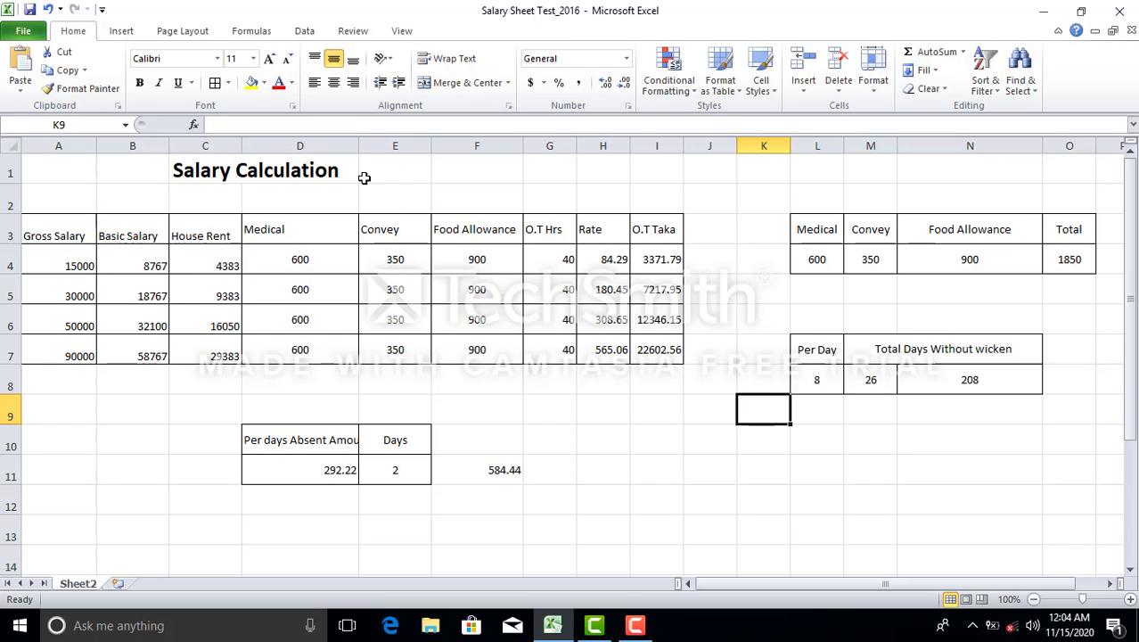
pyautogui.doubleClick(358, 145)
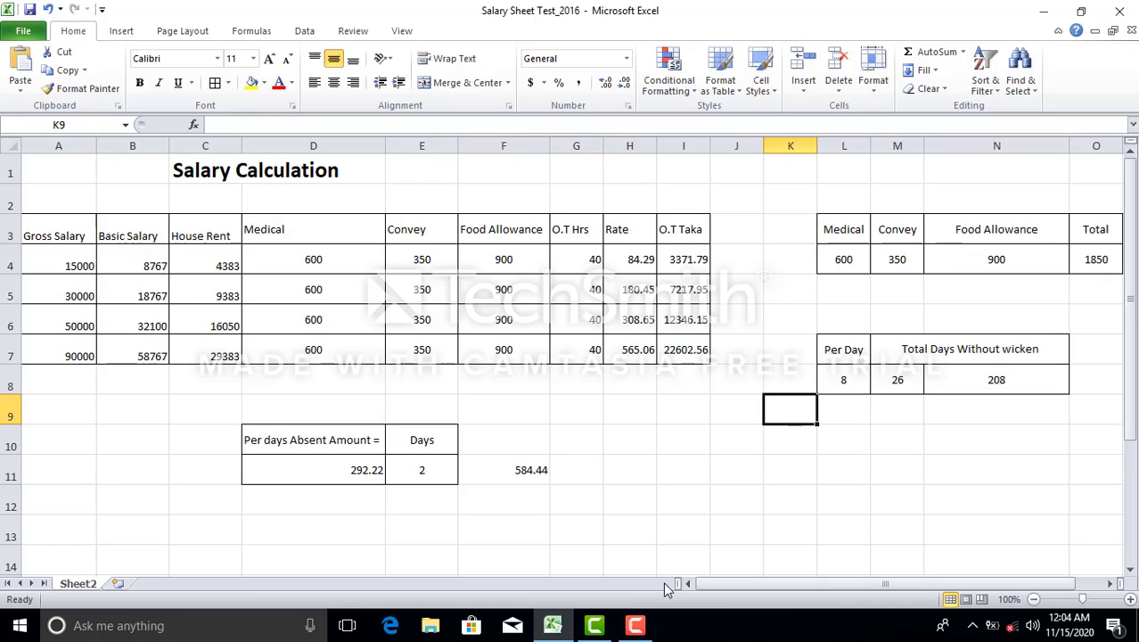
# Apply borders to cells F10 and F11 around the absence deduction
pyautogui.moveTo(496, 452); pyautogui.dragTo(521, 460)
pyautogui.click(215, 86)
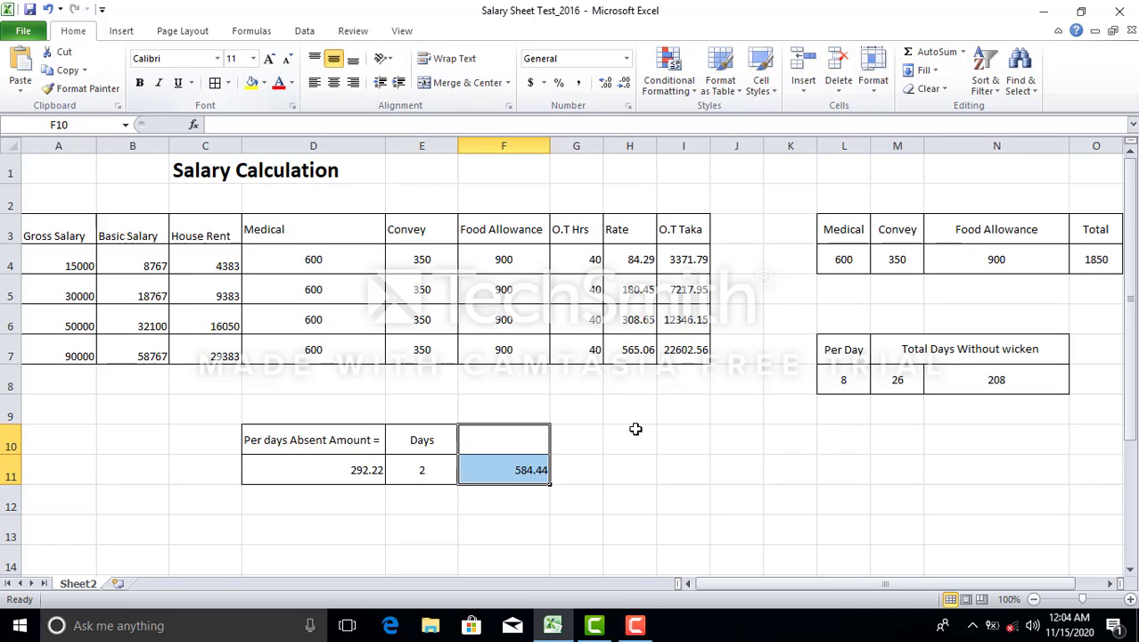